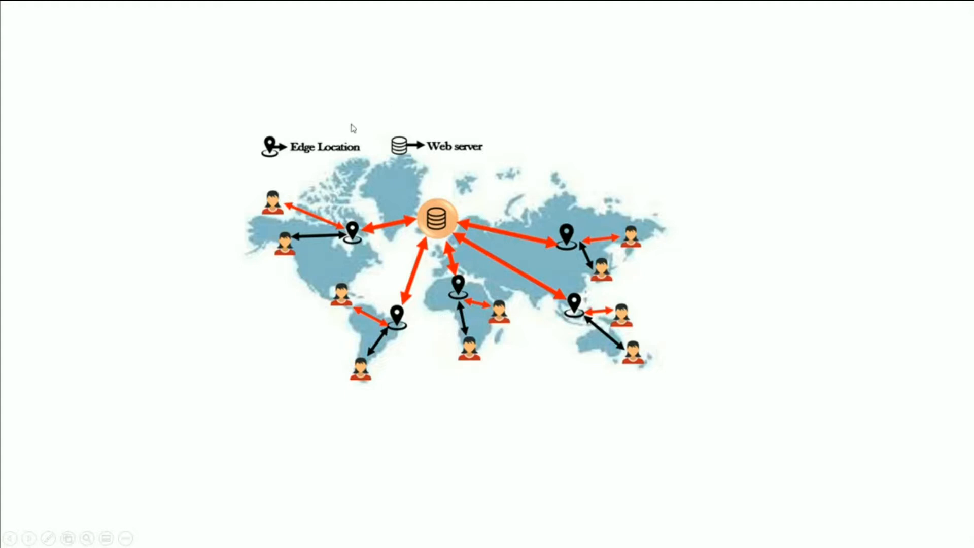
# - Advance to the CloudFront demo title slide and switch to the EC2 Management Console in Firefox
pyautogui.click(610, 388)
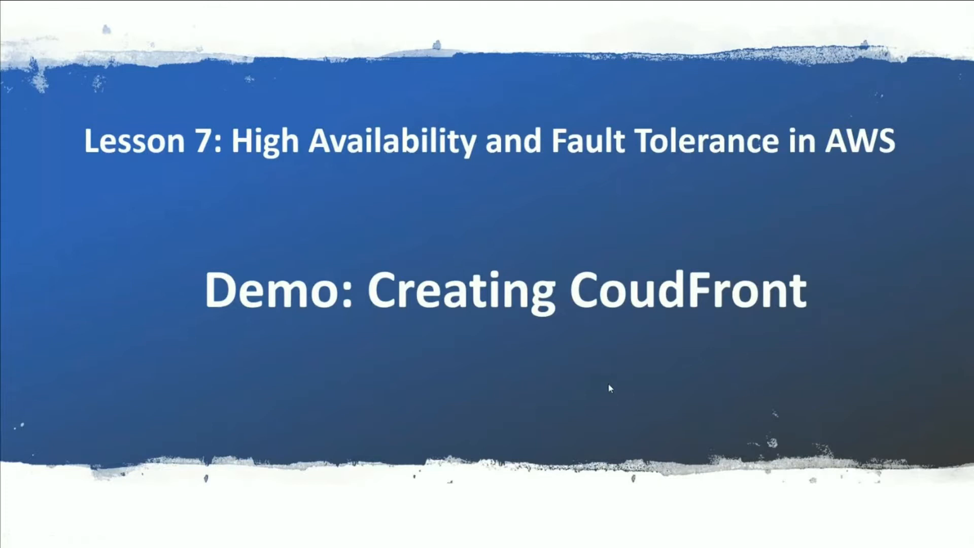
pyautogui.hotkey('alt', 'Tab')
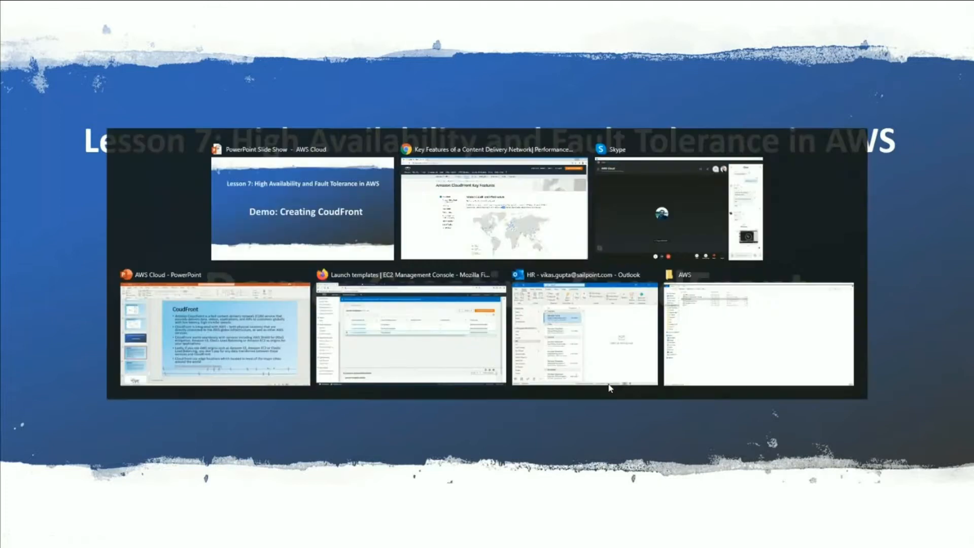
pyautogui.hotkey('alt', 'Tab')
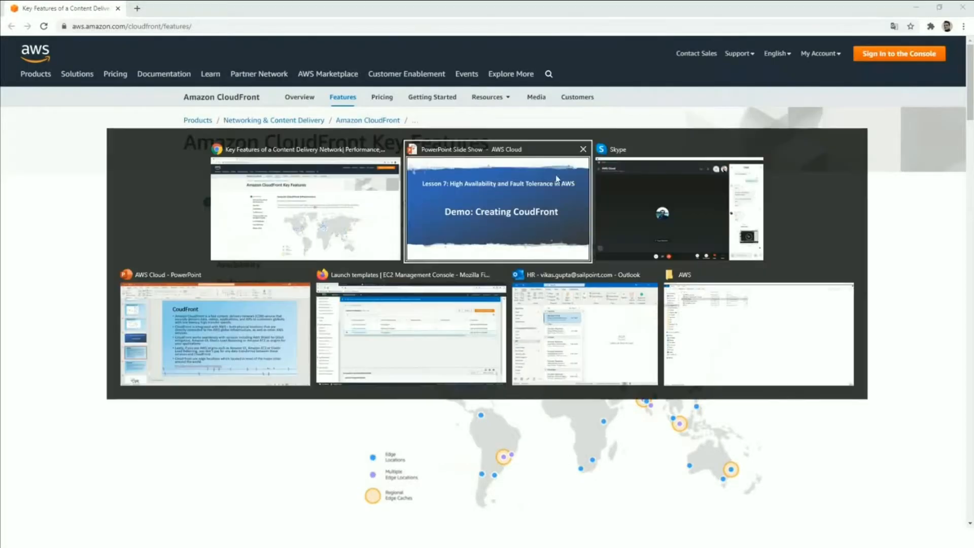
pyautogui.click(436, 337)
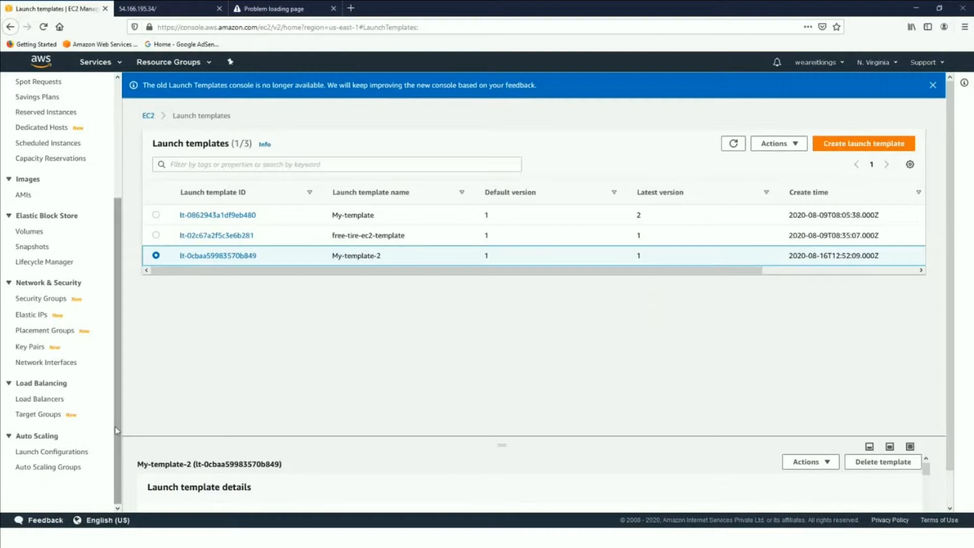
# - Search the AWS services for cloudfront, open CloudFront and start creating a distribution
pyautogui.scroll(5, 82, 446)
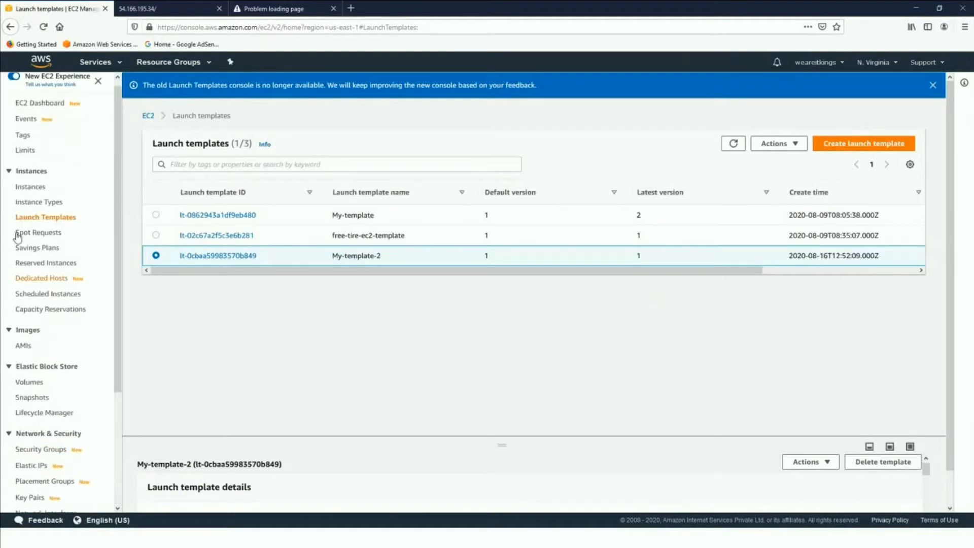
pyautogui.click(95, 61)
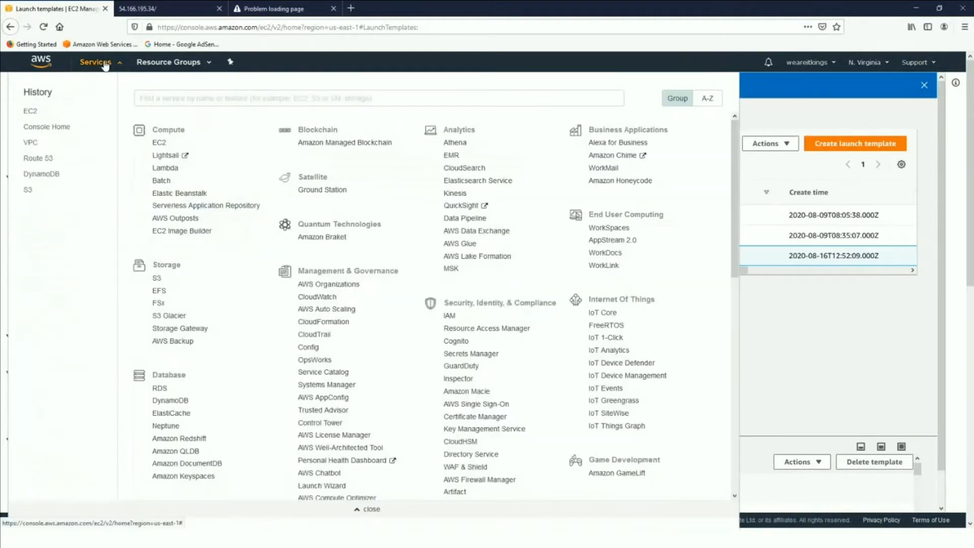
pyautogui.write('edge')
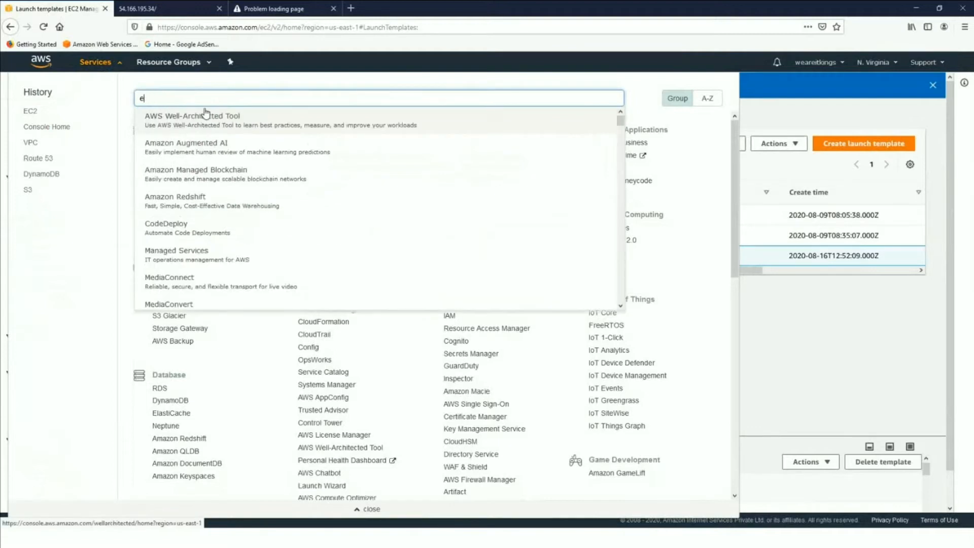
pyautogui.press('BackSpace')
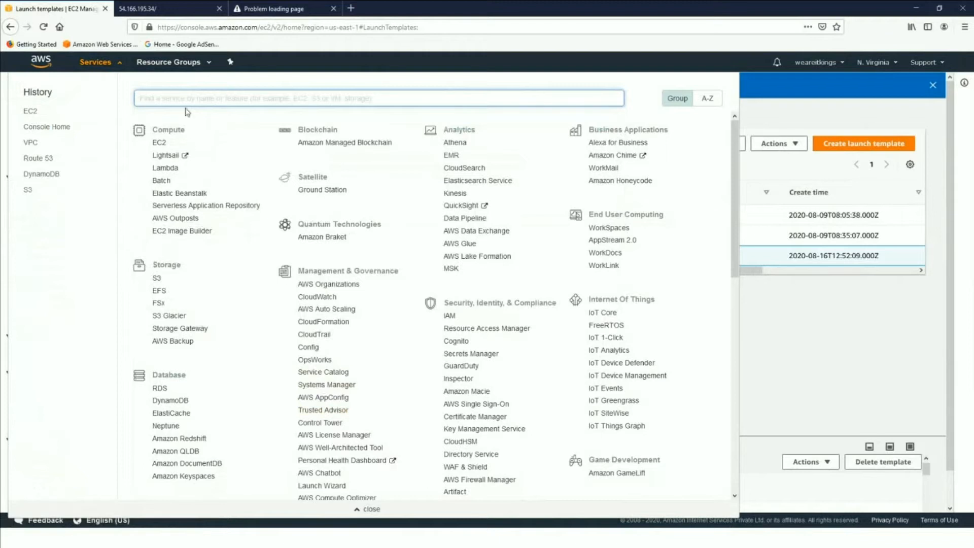
pyautogui.write('cloudfront')
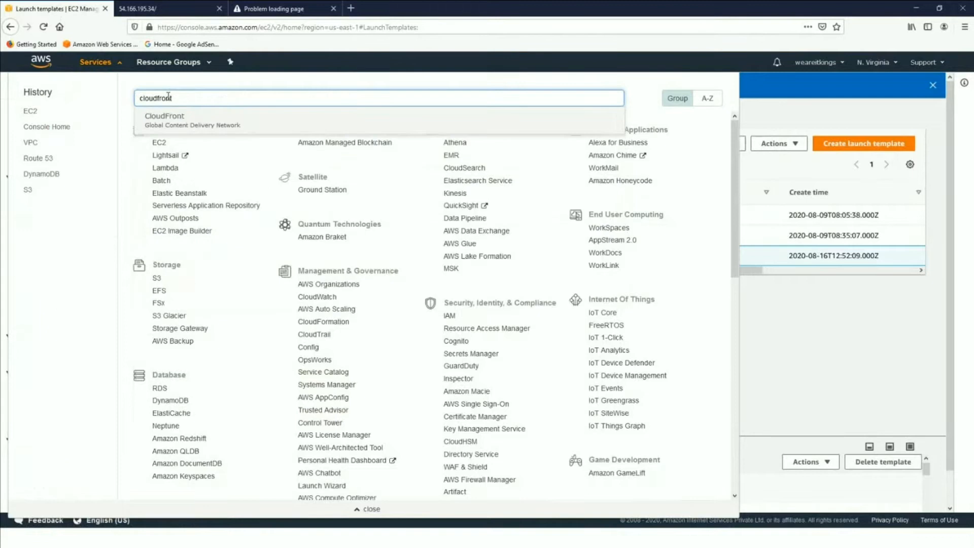
pyautogui.click(176, 126)
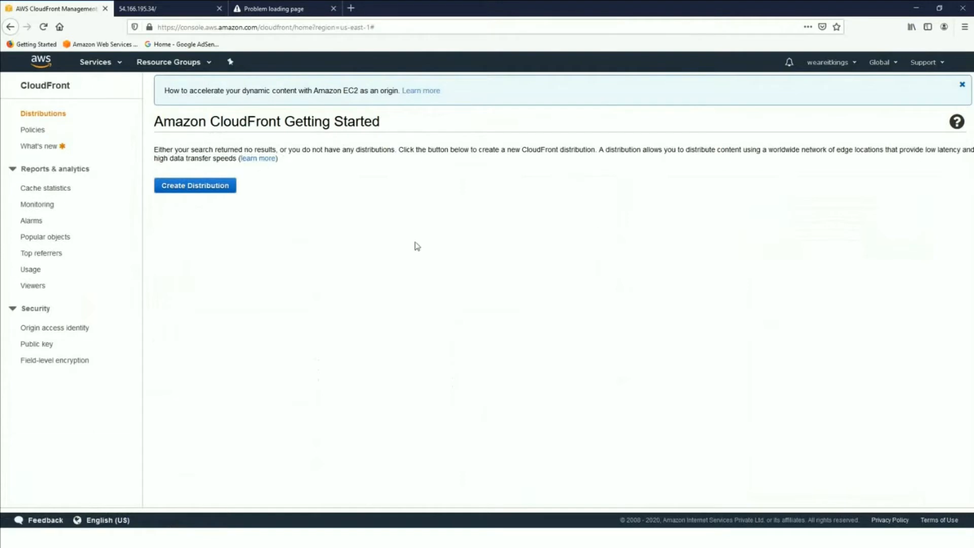
pyautogui.click(186, 188)
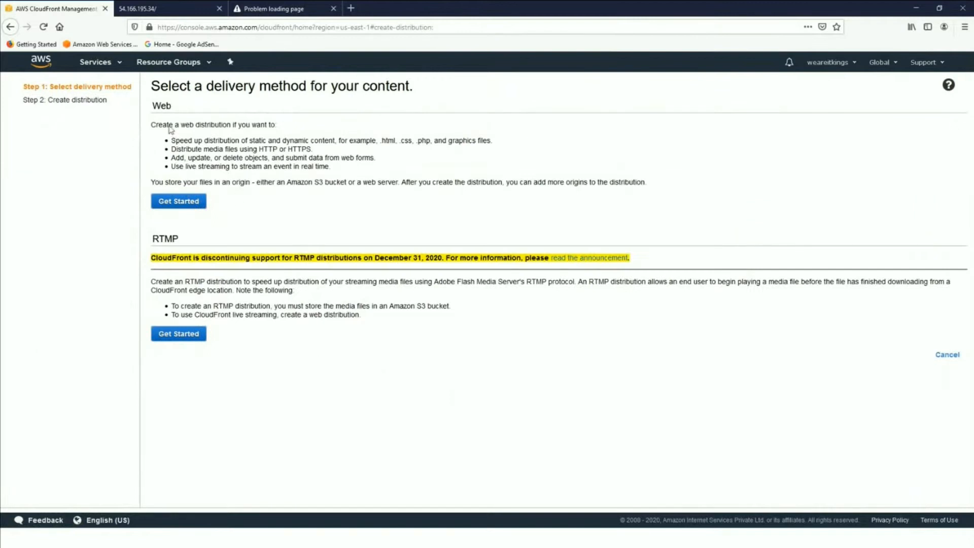
# - Examine the descriptions of the Web and RTMP delivery methods, including the RTMP support notice and the S3 storage requirement
pyautogui.moveTo(154, 106); pyautogui.dragTo(321, 182)
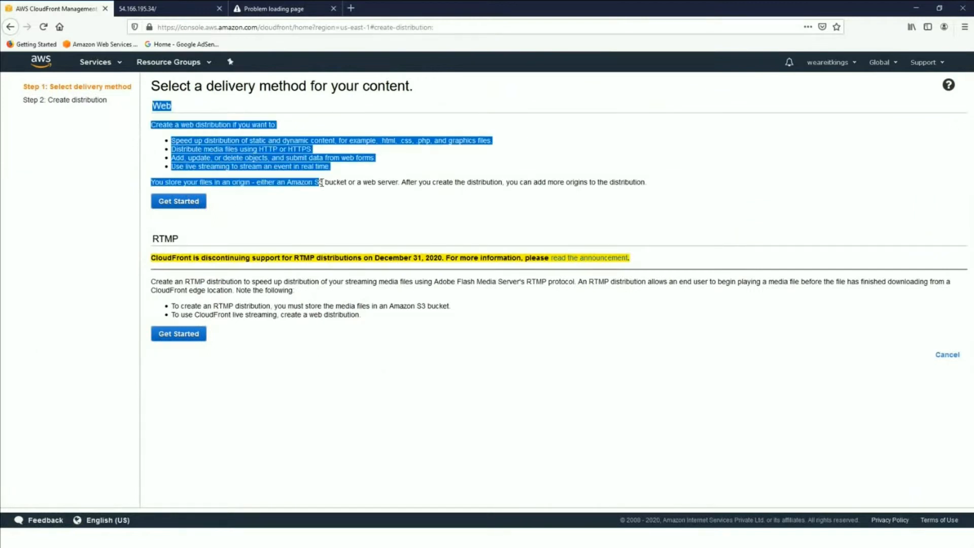
pyautogui.click(300, 213)
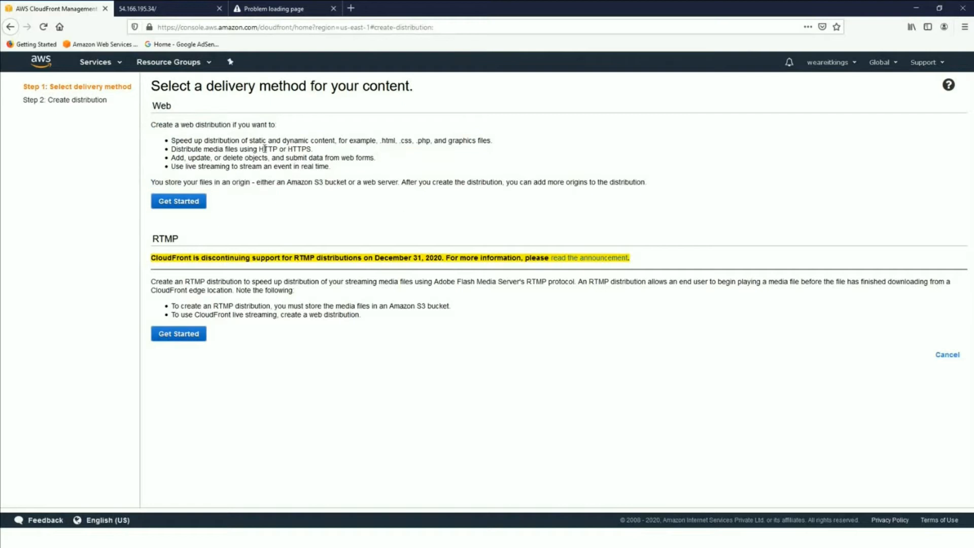
pyautogui.moveTo(258, 148); pyautogui.dragTo(308, 148)
pyautogui.click(355, 179)
pyautogui.moveTo(380, 141); pyautogui.dragTo(447, 140)
pyautogui.click(199, 123)
pyautogui.moveTo(191, 280); pyautogui.dragTo(184, 282)
pyautogui.doubleClick(303, 259)
pyautogui.click(369, 257)
pyautogui.moveTo(380, 260); pyautogui.dragTo(156, 259)
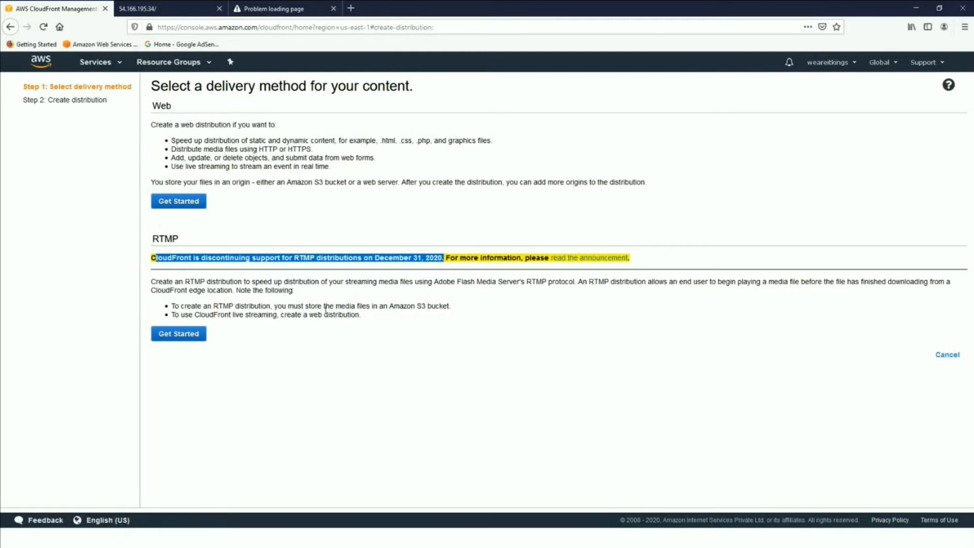
pyautogui.doubleClick(424, 306)
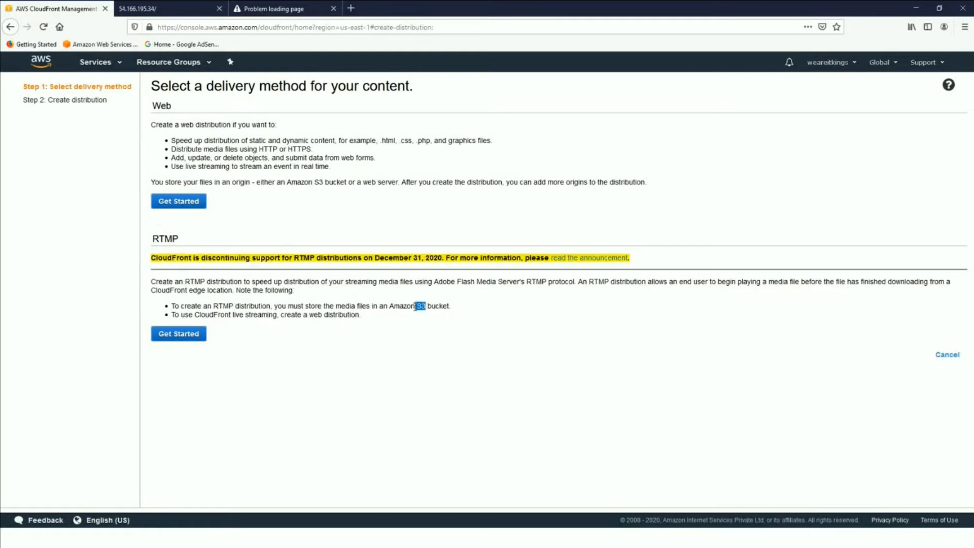
pyautogui.click(355, 300)
# - Start a Web distribution, and open the S3 service in a duplicate of the browser tab
pyautogui.click(179, 201)
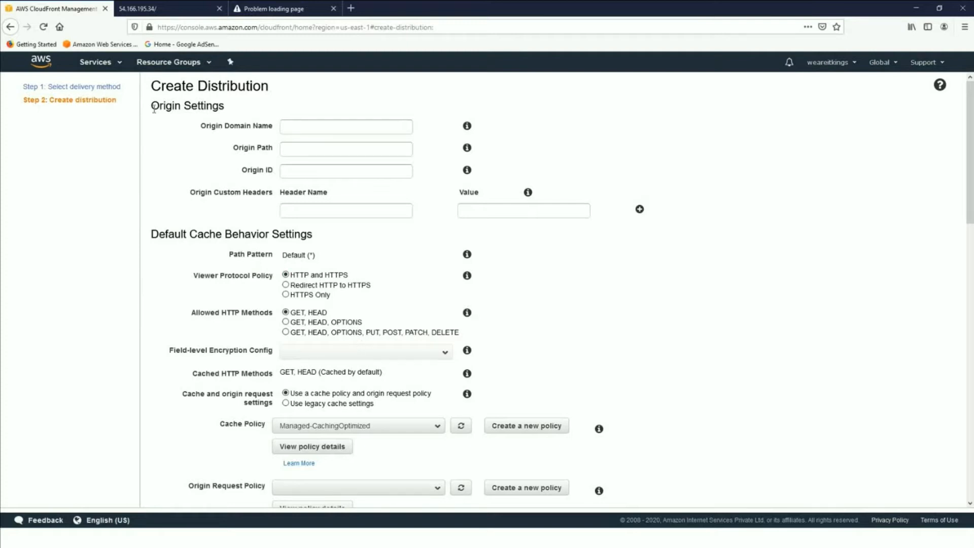
pyautogui.rightClick(49, 7)
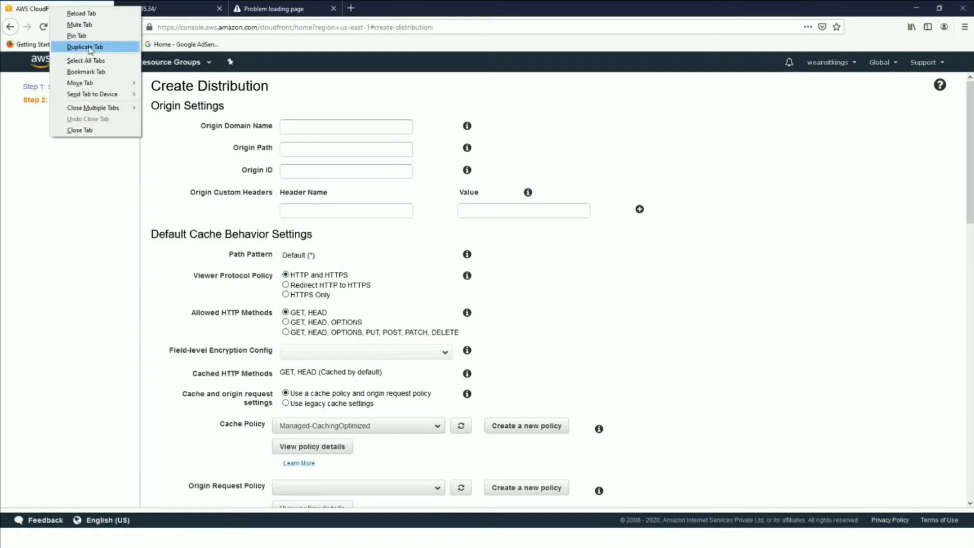
pyautogui.click(85, 46)
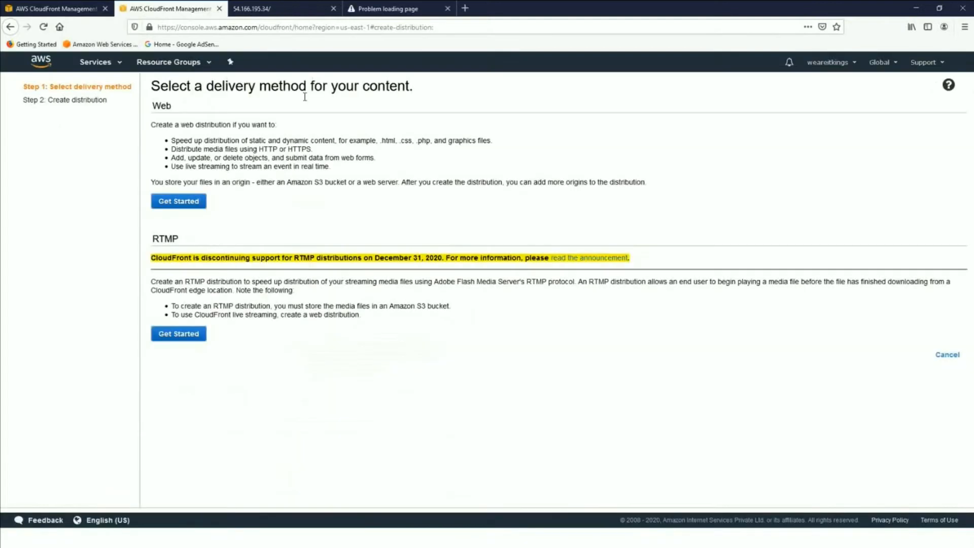
pyautogui.click(100, 62)
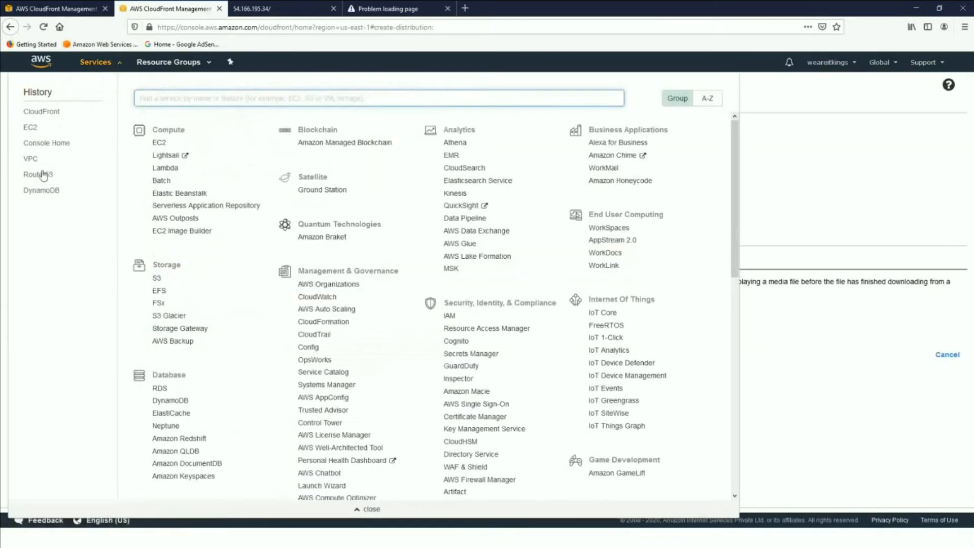
pyautogui.write('s3')
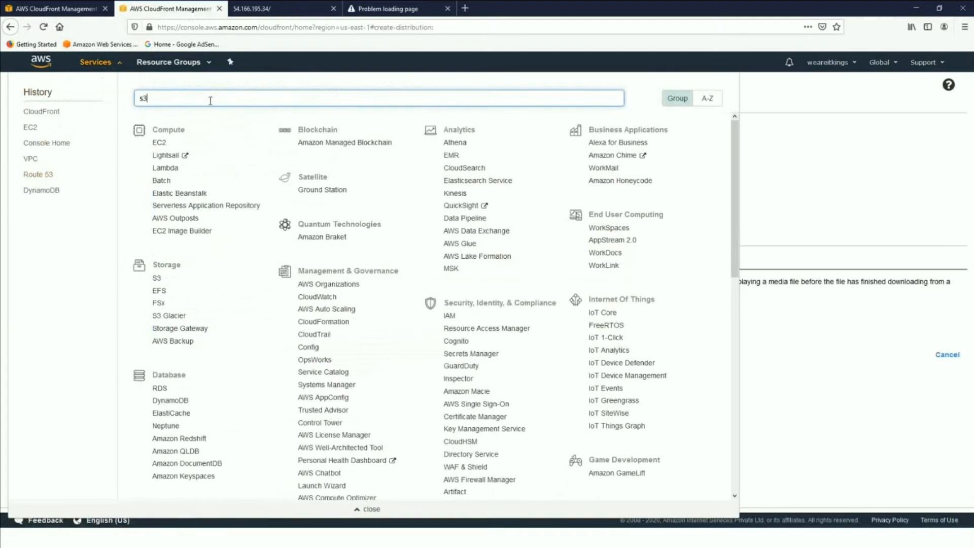
pyautogui.click(183, 117)
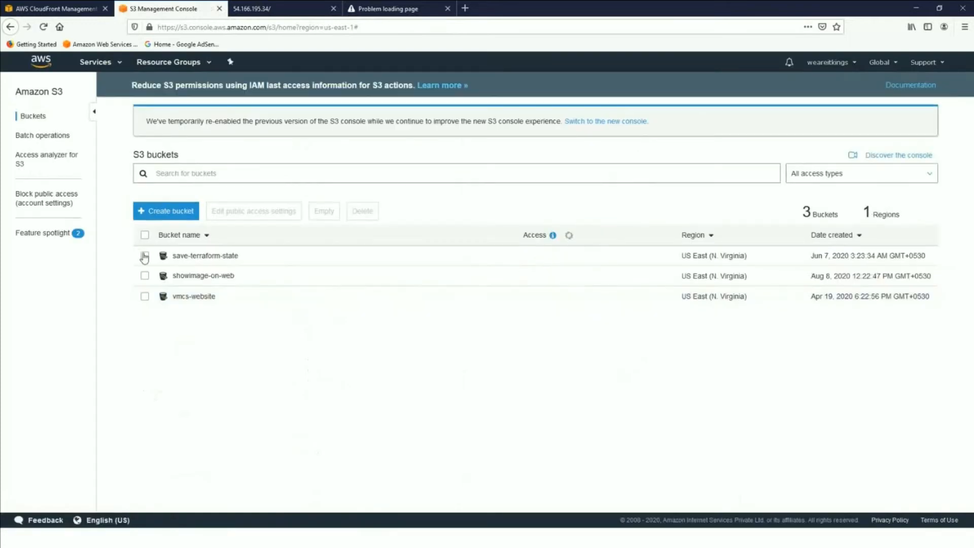
# - Open the showimage-on-web bucket and review its properties and Block public access settings
pyautogui.click(187, 278)
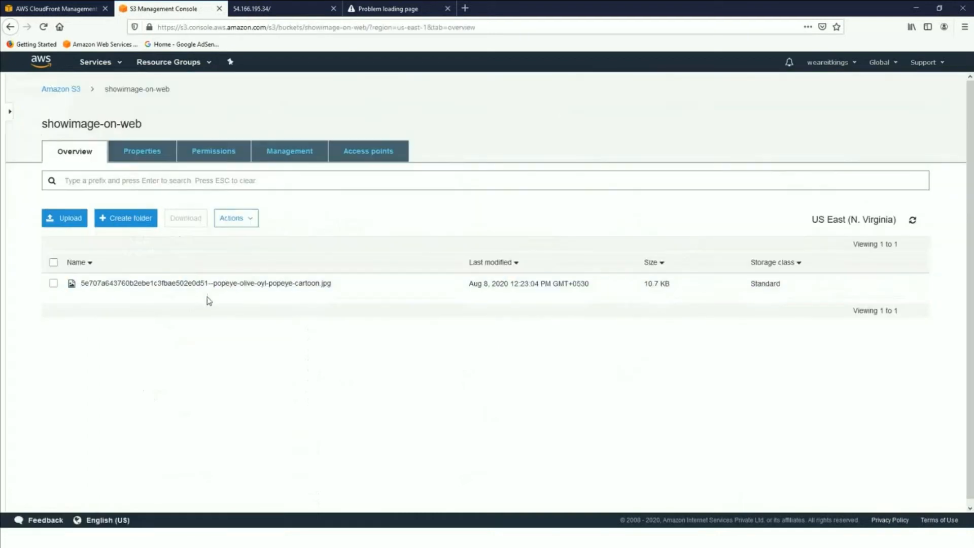
pyautogui.click(214, 158)
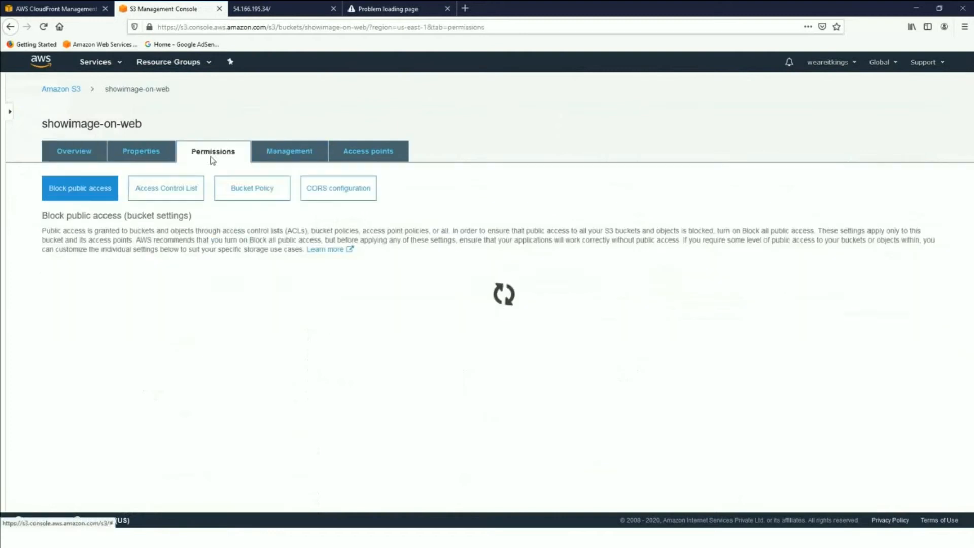
pyautogui.click(141, 157)
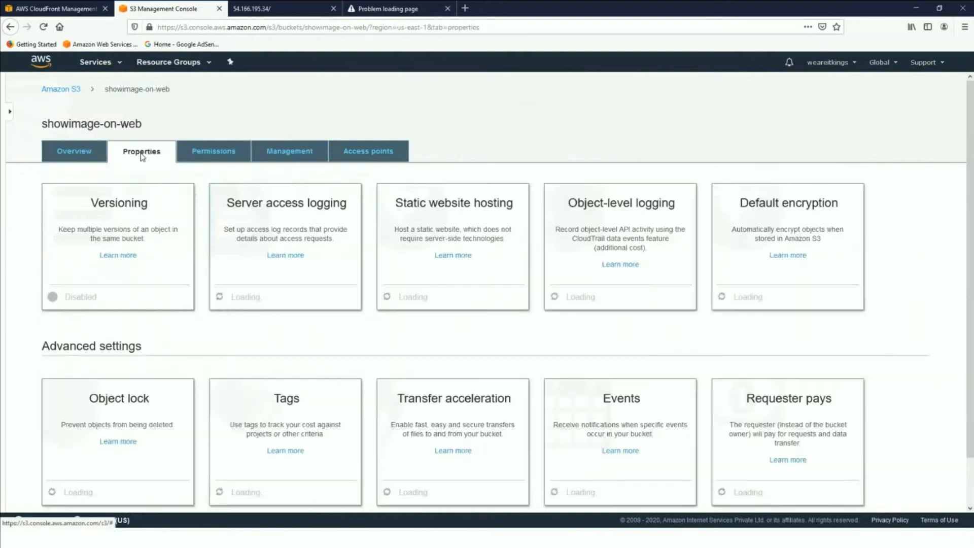
pyautogui.click(222, 159)
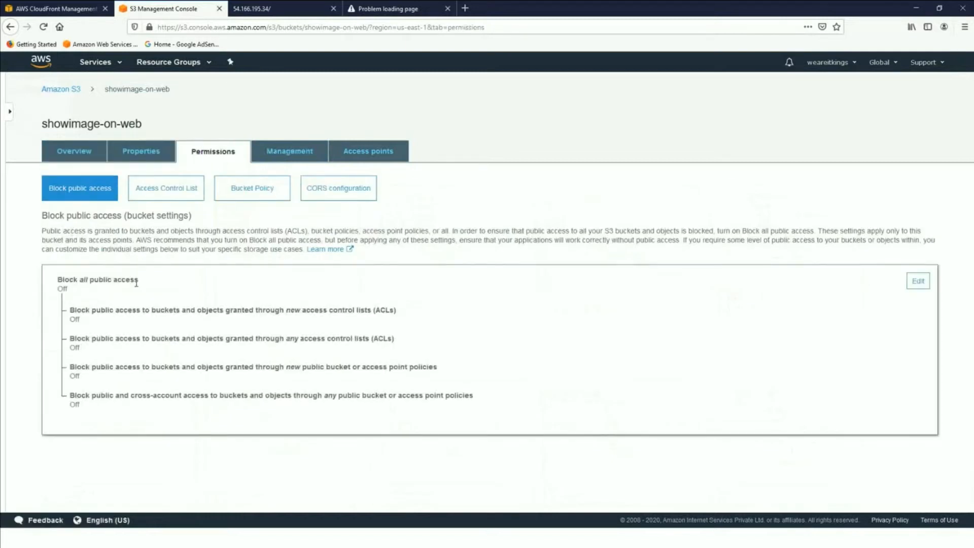
pyautogui.moveTo(136, 283); pyautogui.dragTo(58, 282)
pyautogui.click(203, 283)
# - Return to the bucket's overview, open the Popeye cartoon image's details and select its Object URL
pyautogui.click(76, 155)
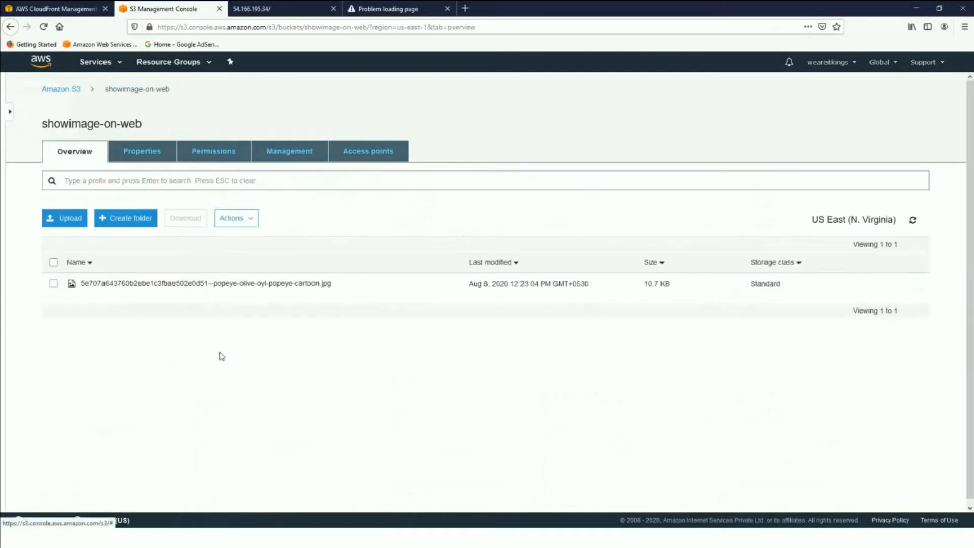
pyautogui.click(166, 283)
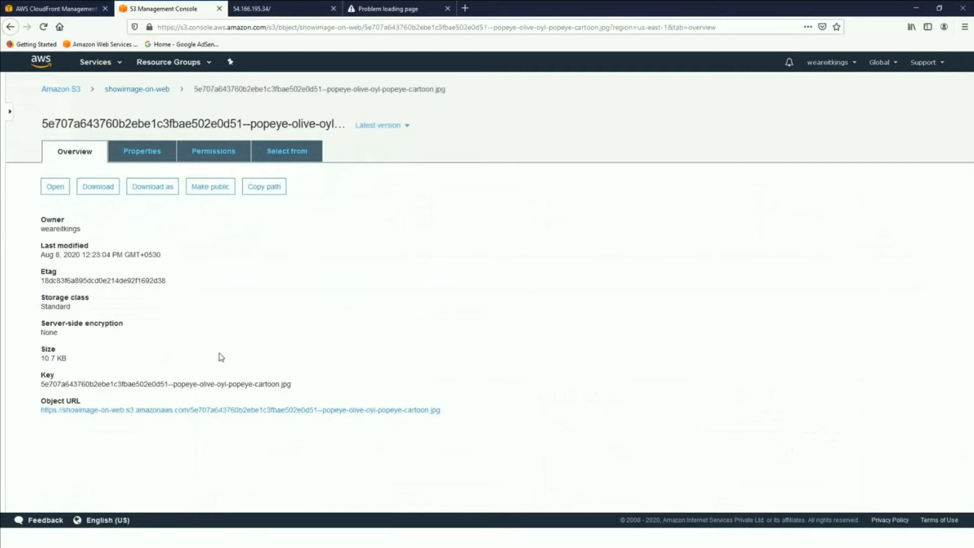
pyautogui.moveTo(445, 410); pyautogui.dragTo(39, 416)
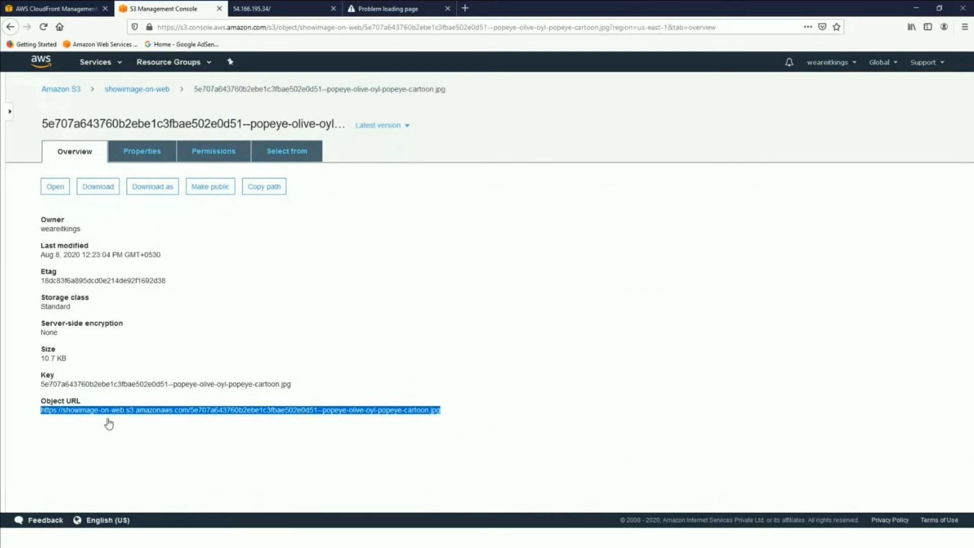
# - Copy the image's S3 path and try to load it in a new browser tab
pyautogui.click(264, 186)
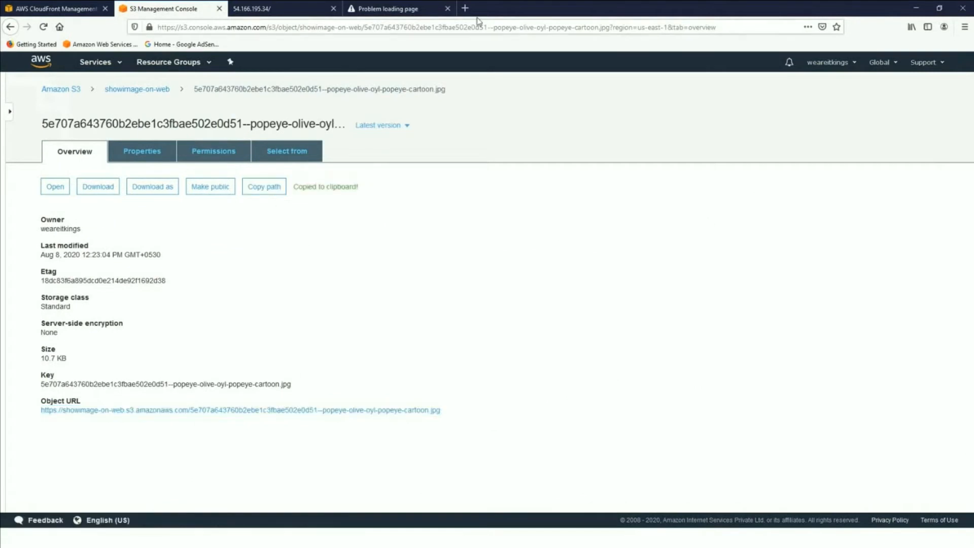
pyautogui.click(466, 8)
pyautogui.hotkey('ctrl', 'v')
pyautogui.press('Return')
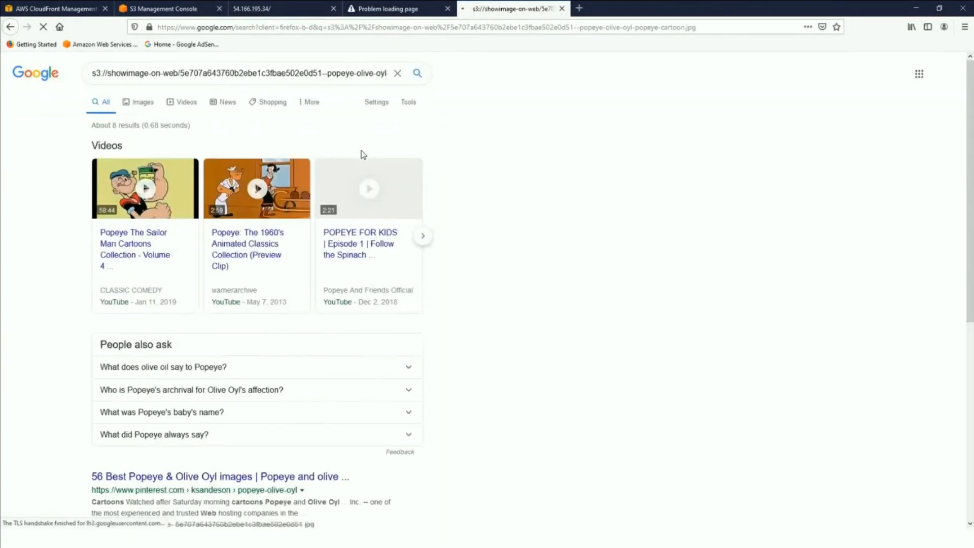
pyautogui.click(227, 27)
pyautogui.hotkey('ctrl', 'v')
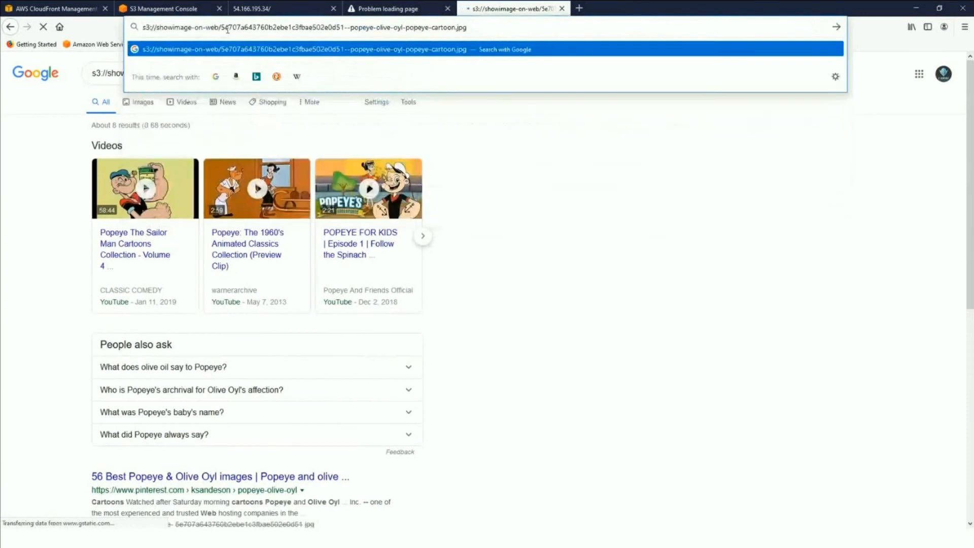
pyautogui.press('Return')
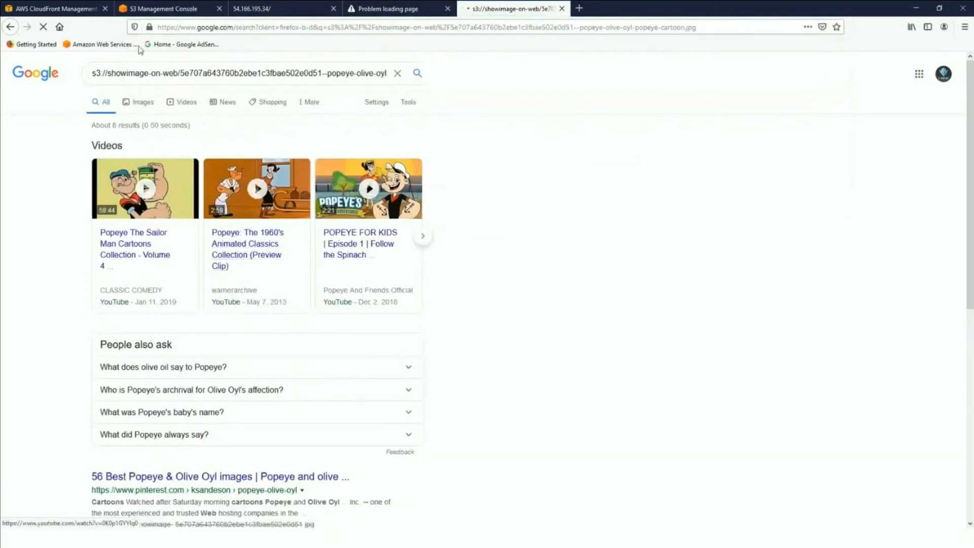
# - Copy the image's Object URL from its S3 details and load it in the tab used for the path
pyautogui.click(137, 9)
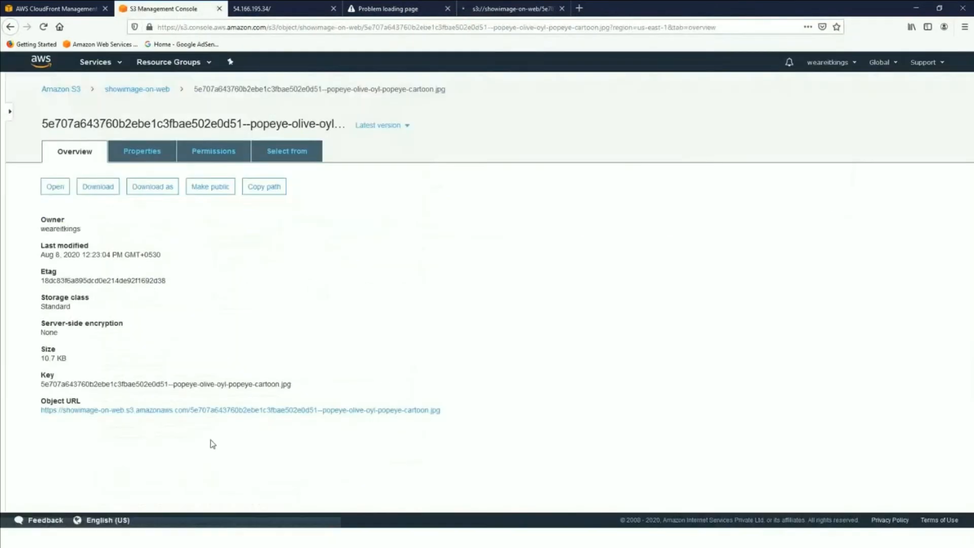
pyautogui.moveTo(444, 411); pyautogui.dragTo(40, 410)
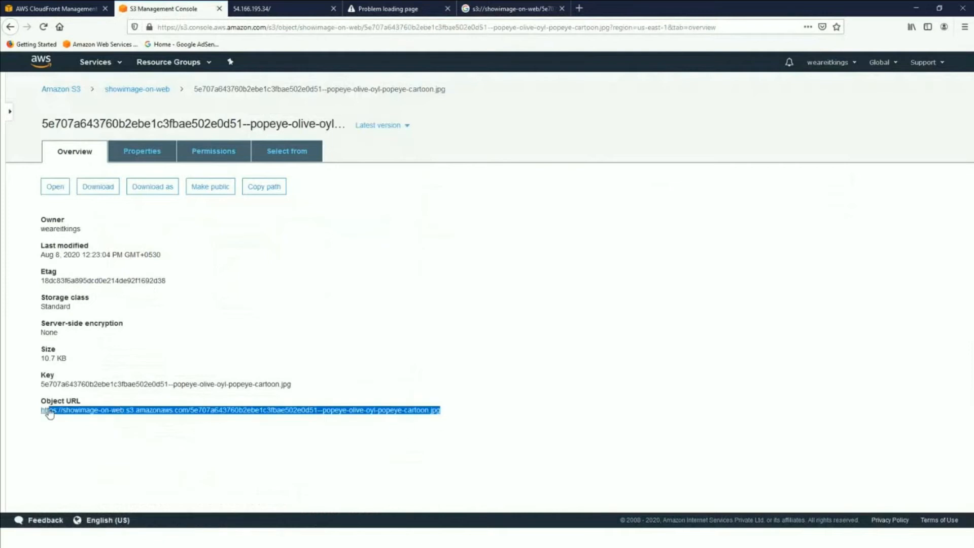
pyautogui.click(522, 9)
pyautogui.click(398, 27)
pyautogui.hotkey('ctrl', 'v')
pyautogui.press('Return')
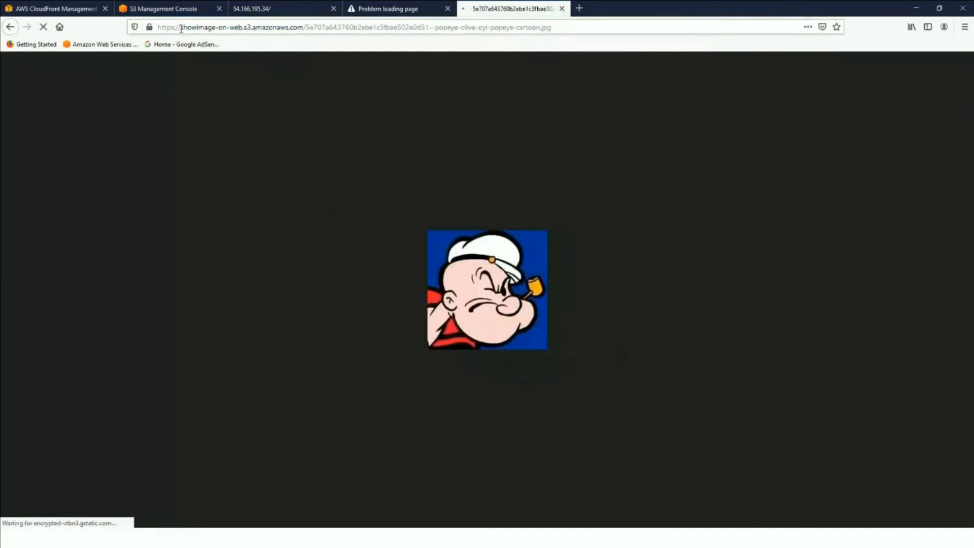
# - Compare the loaded Popeye image's web address with the object's details in the S3 console
pyautogui.moveTo(178, 27); pyautogui.dragTo(549, 29)
pyautogui.click(586, 24)
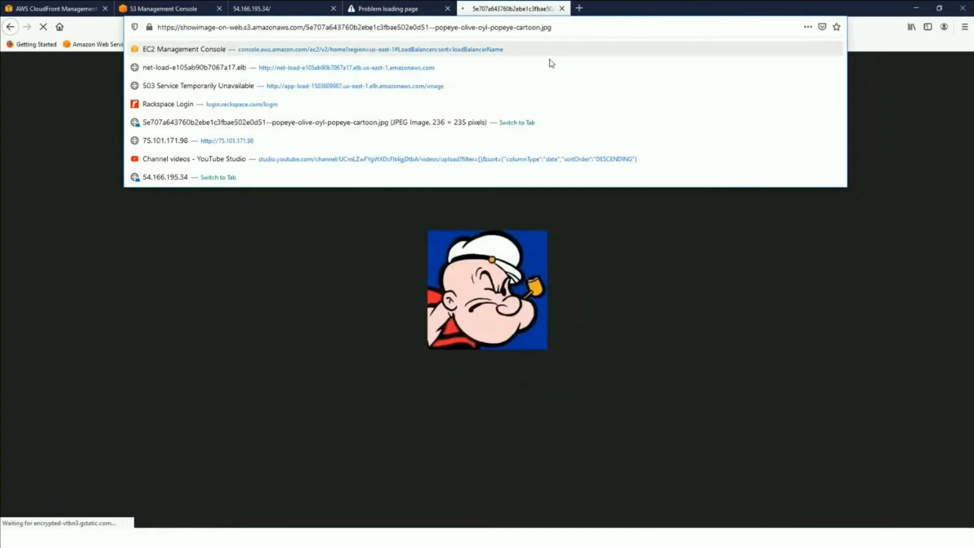
pyautogui.click(446, 213)
pyautogui.click(171, 12)
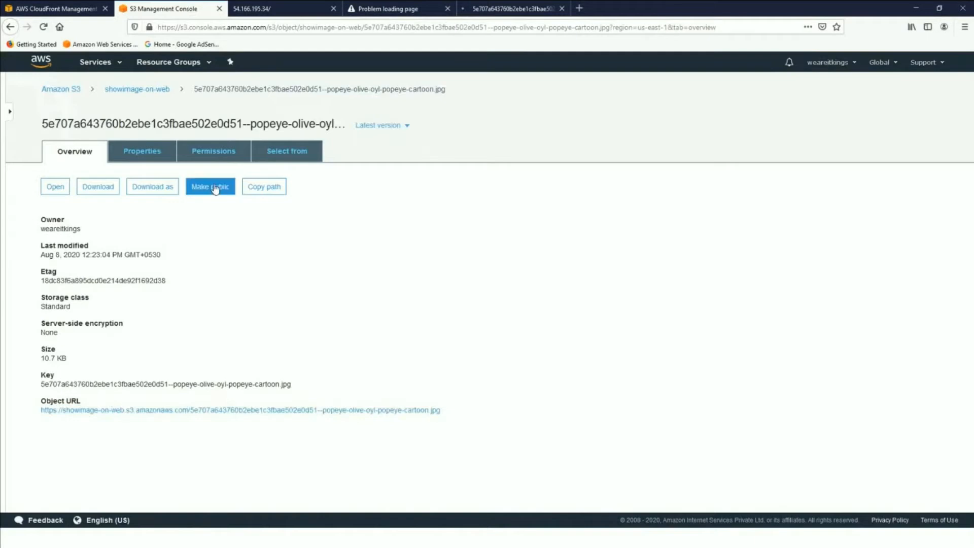
pyautogui.click(505, 10)
pyautogui.click(184, 8)
pyautogui.click(507, 12)
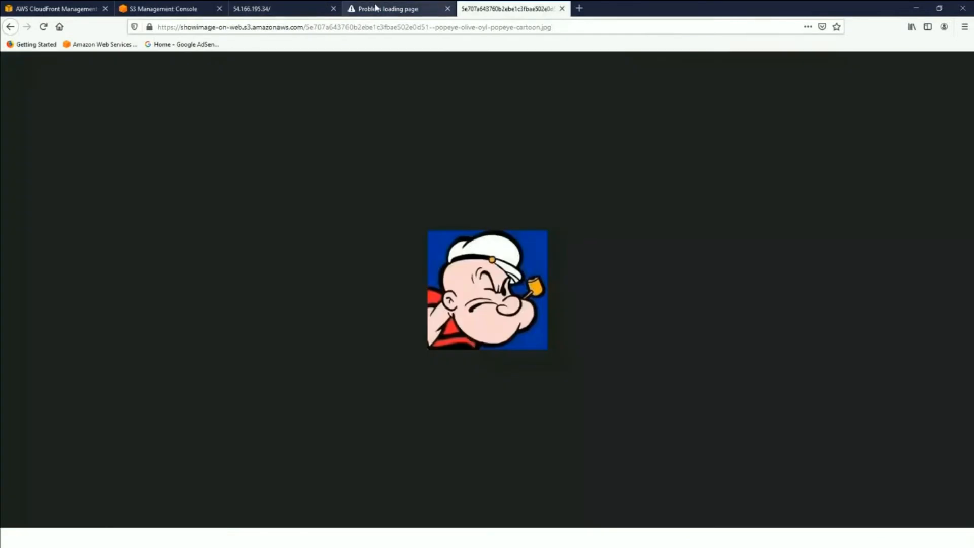
# - Close the browser tab with the failed page and the tab showing 54.166.195.34
pyautogui.click(429, 11)
pyautogui.click(447, 9)
pyautogui.click(305, 9)
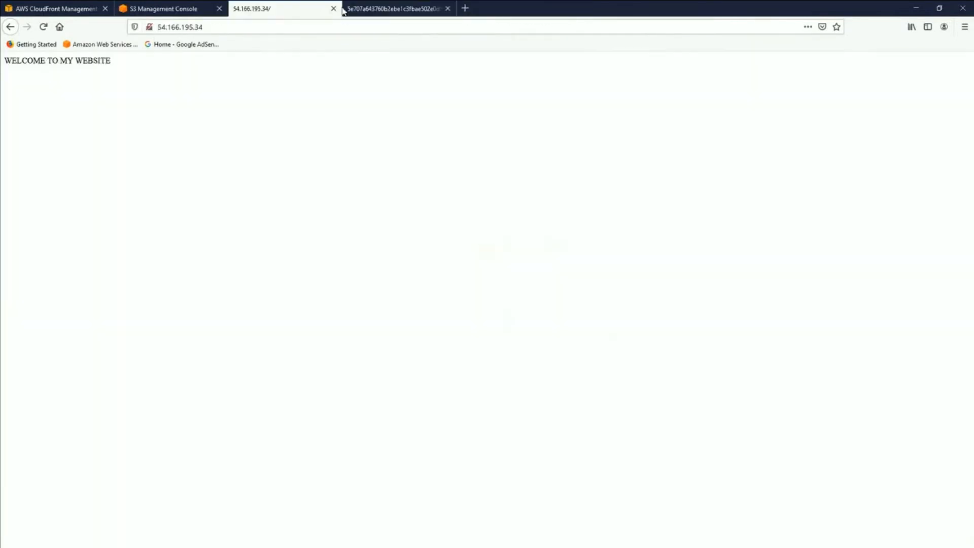
pyautogui.click(333, 9)
# - Check the image's S3 details again and highlight the showimage-on-web.s3 part of the loaded image's address
pyautogui.click(154, 10)
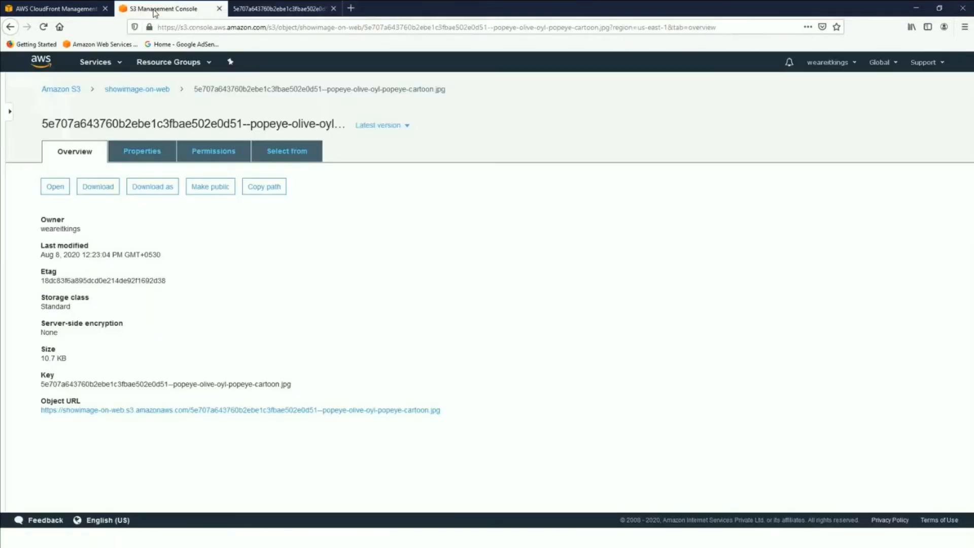
pyautogui.click(269, 9)
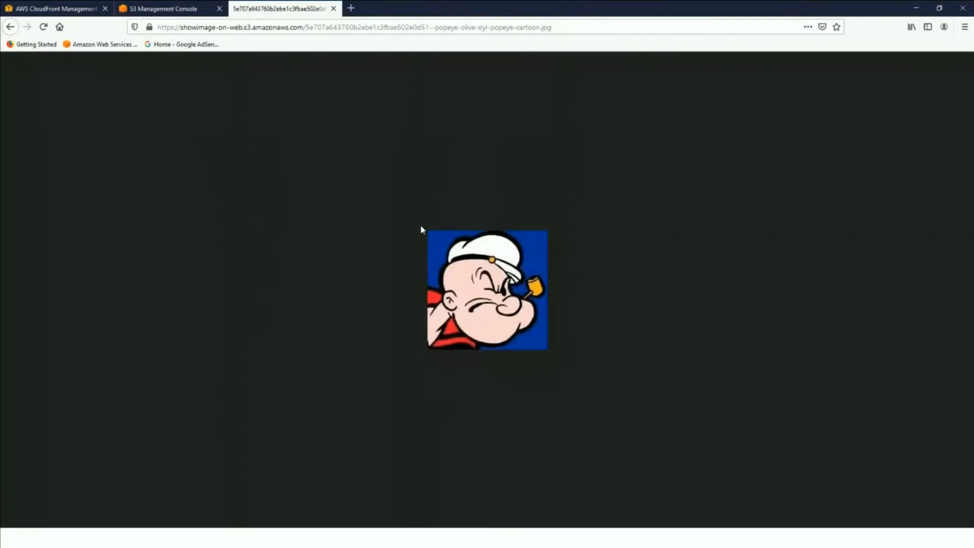
pyautogui.moveTo(251, 27); pyautogui.dragTo(156, 30)
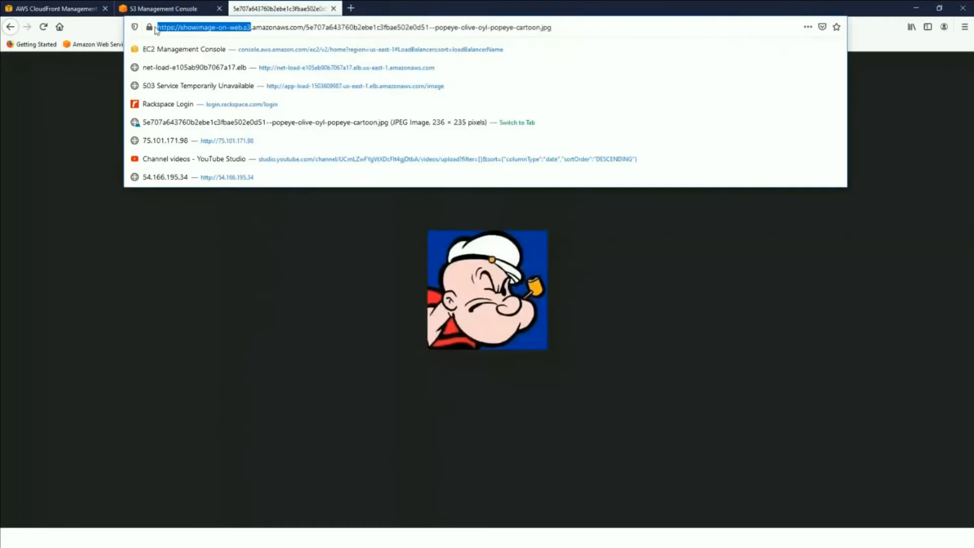
pyautogui.click(103, 295)
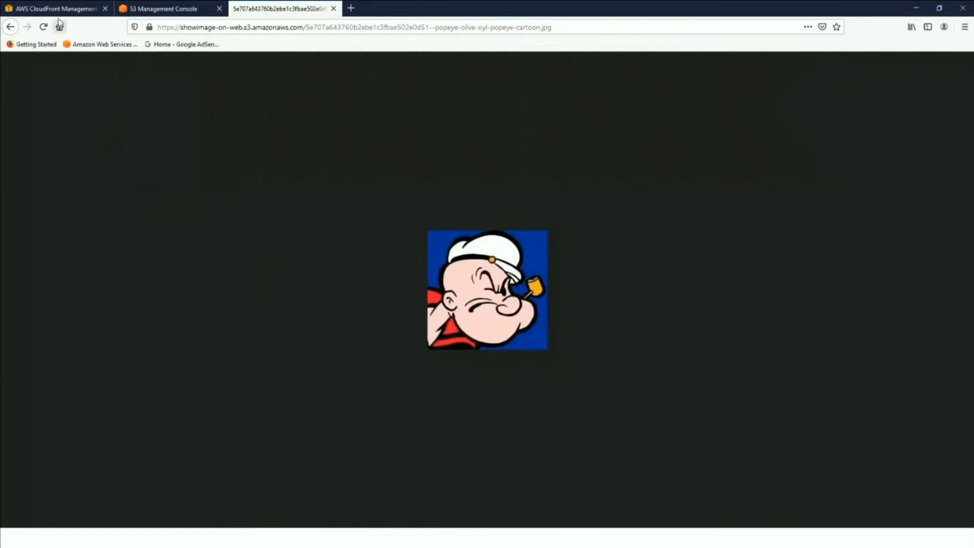
# - Set the new distribution's Origin Domain Name to showimage-on-web.s3.amazonaws.com and highlight the Viewer Protocol Policy label
pyautogui.click(47, 9)
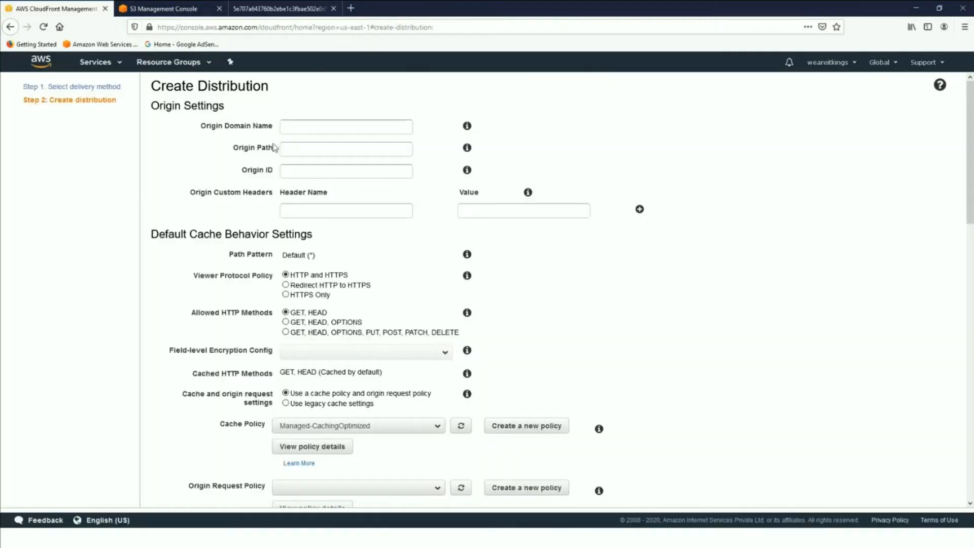
pyautogui.click(295, 127)
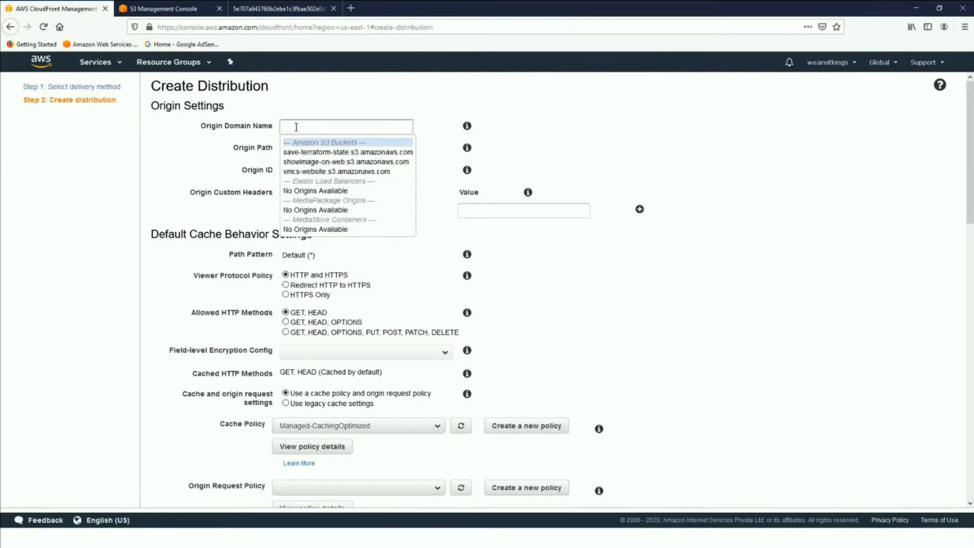
pyautogui.click(303, 162)
pyautogui.click(304, 149)
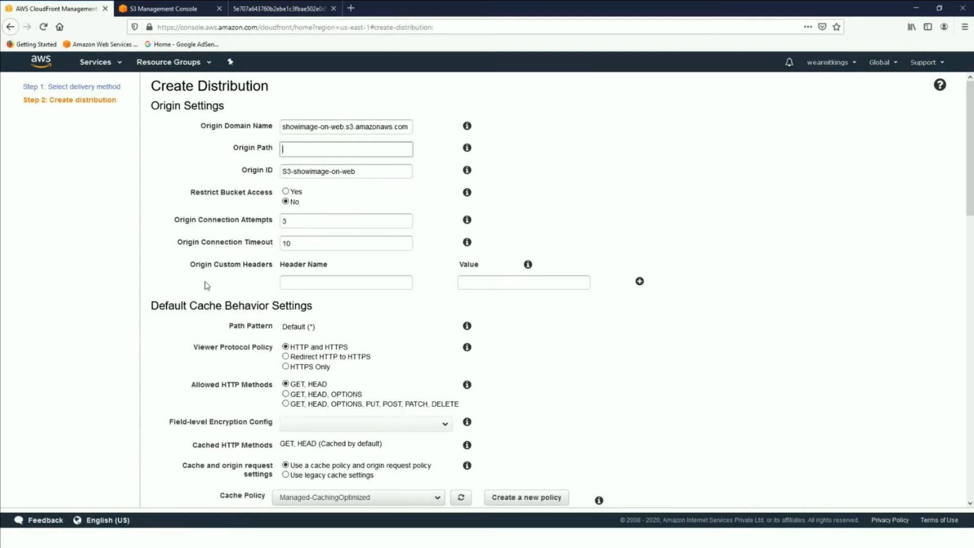
pyautogui.scroll(-2, 304, 304)
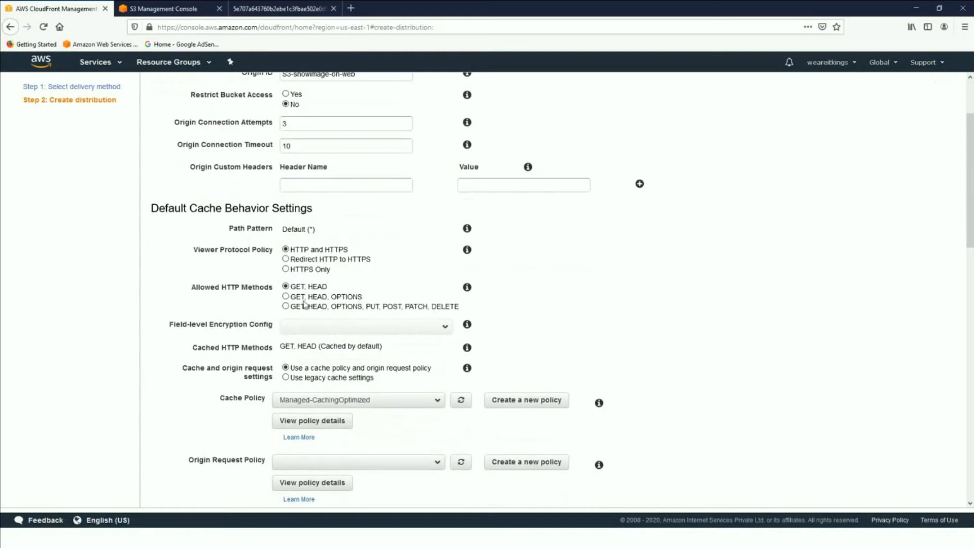
pyautogui.moveTo(151, 208); pyautogui.dragTo(314, 211)
pyautogui.click(359, 219)
pyautogui.moveTo(194, 252); pyautogui.dragTo(307, 256)
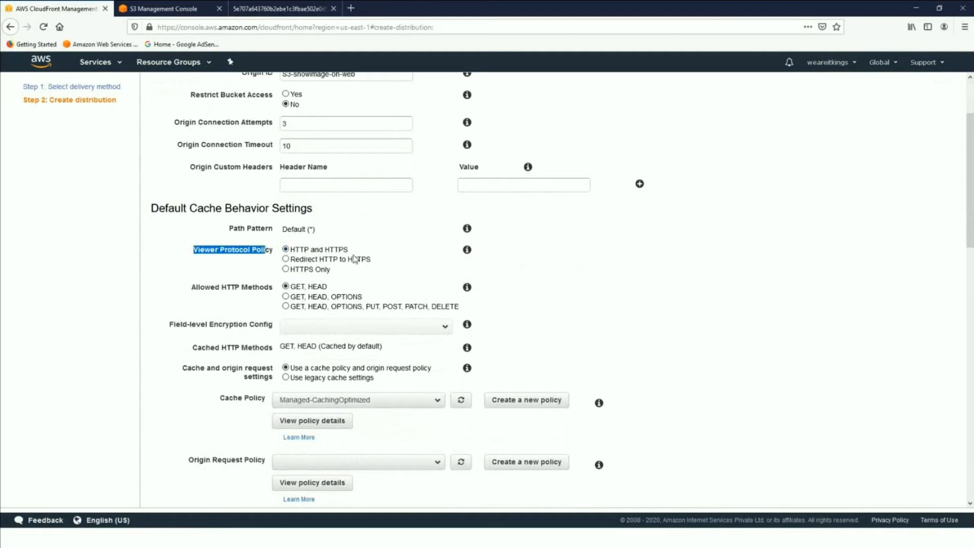
# - Open a new browser tab and enter https as the start of an address
pyautogui.click(351, 8)
pyautogui.write('h')
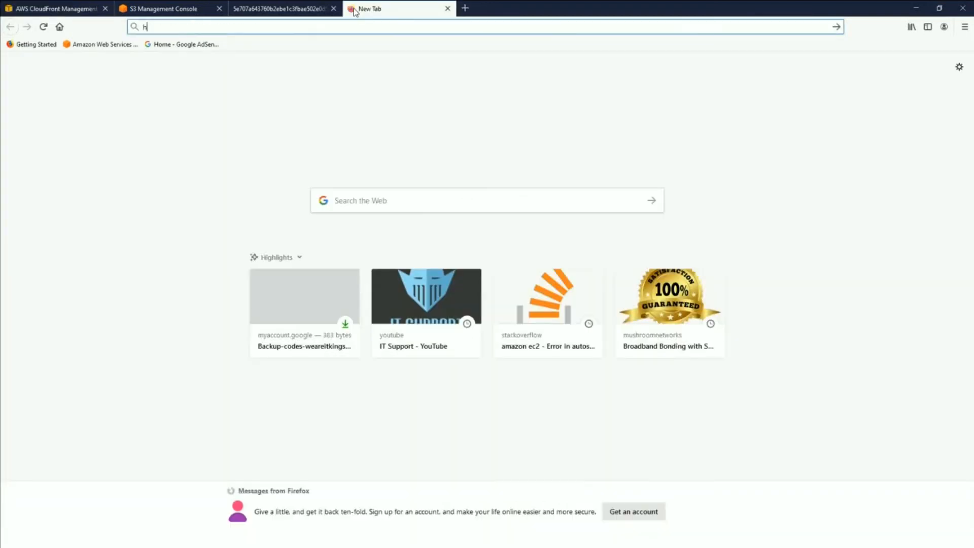
pyautogui.write('gttp')
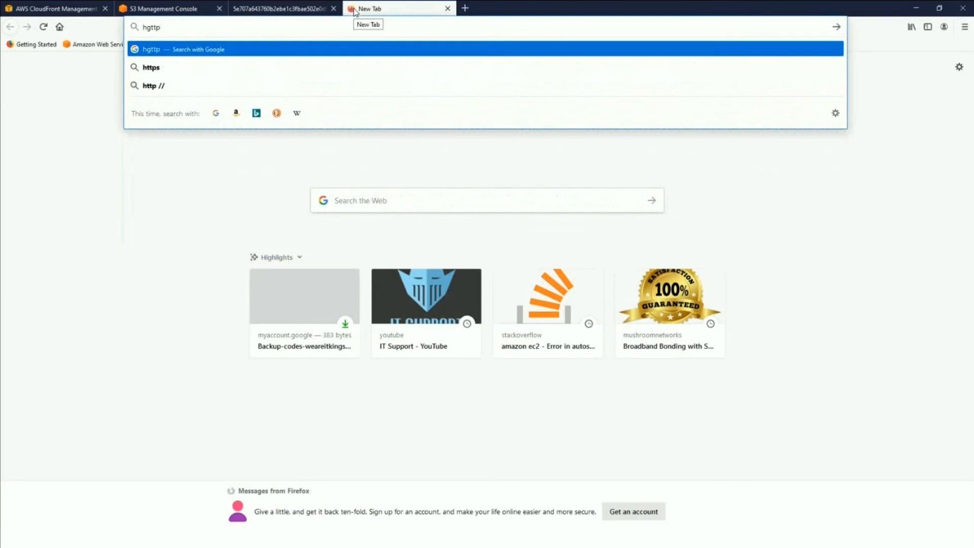
pyautogui.press('BackSpace')
pyautogui.press('BackSpace')
pyautogui.press('BackSpace')
pyautogui.press('BackSpace')
pyautogui.write('ttps')
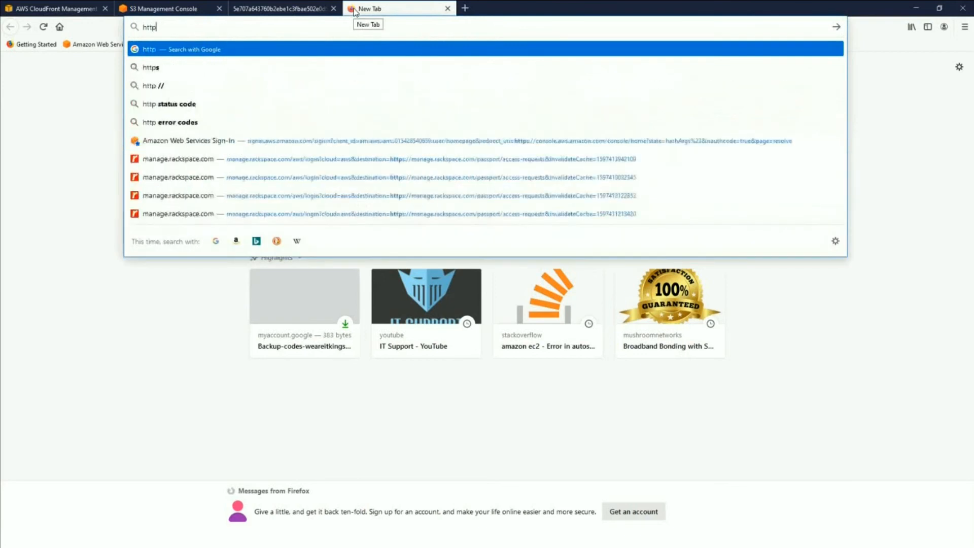
# - Try the Viewer Protocol Policy options HTTPS Only and Redirect HTTP to HTTPS, and return it to HTTP and HTTPS
pyautogui.click(51, 8)
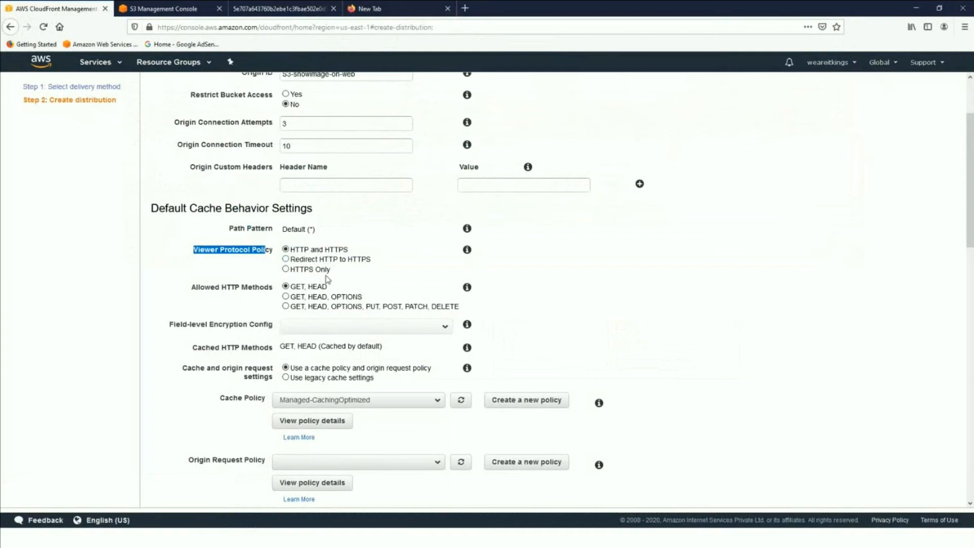
pyautogui.click(286, 269)
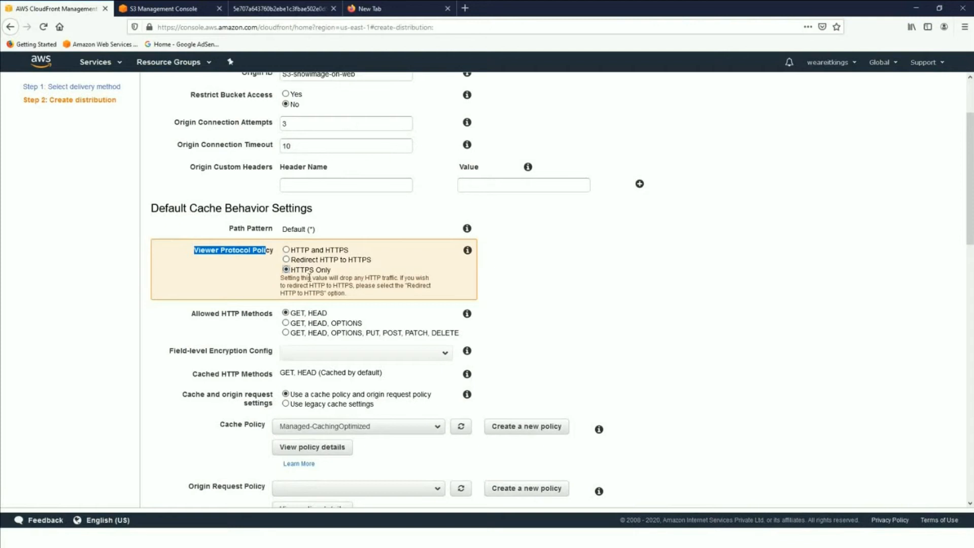
pyautogui.click(286, 259)
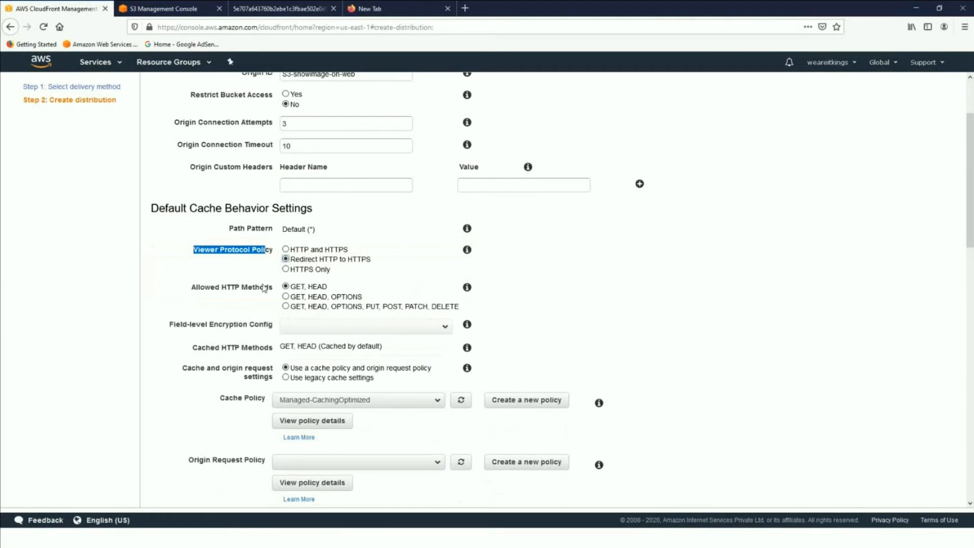
pyautogui.moveTo(295, 259); pyautogui.dragTo(372, 262)
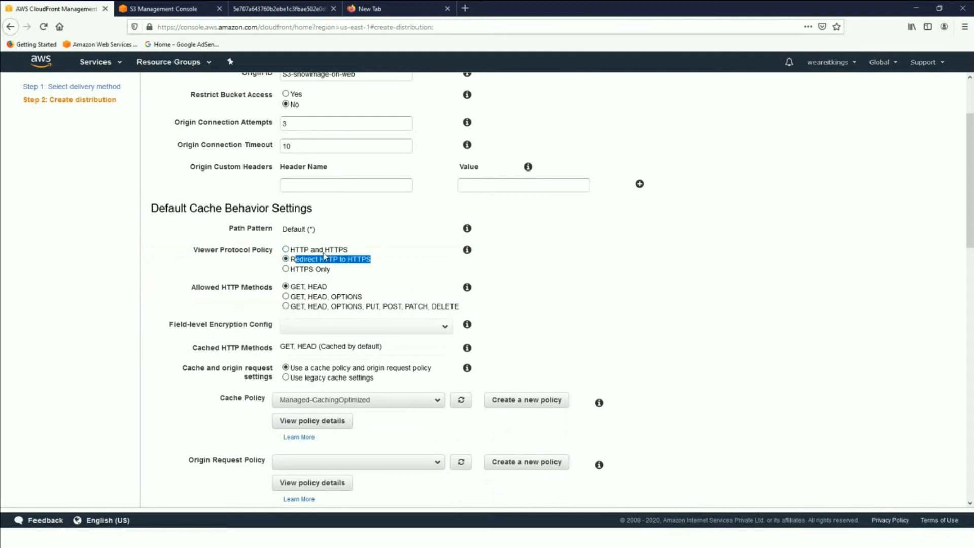
pyautogui.click(323, 252)
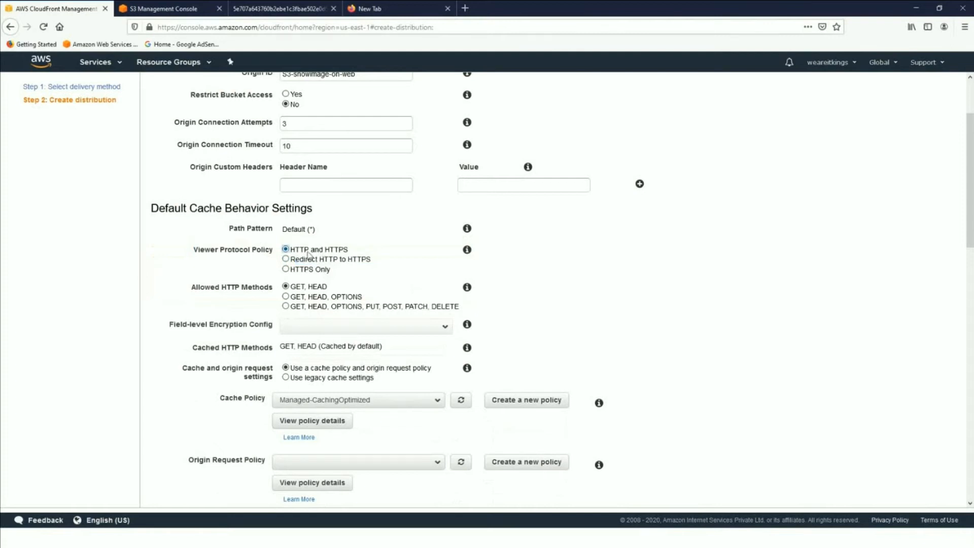
# - Review the remaining cache behavior and distribution settings, keep their defaults and create the distribution
pyautogui.scroll(-2, 383, 337)
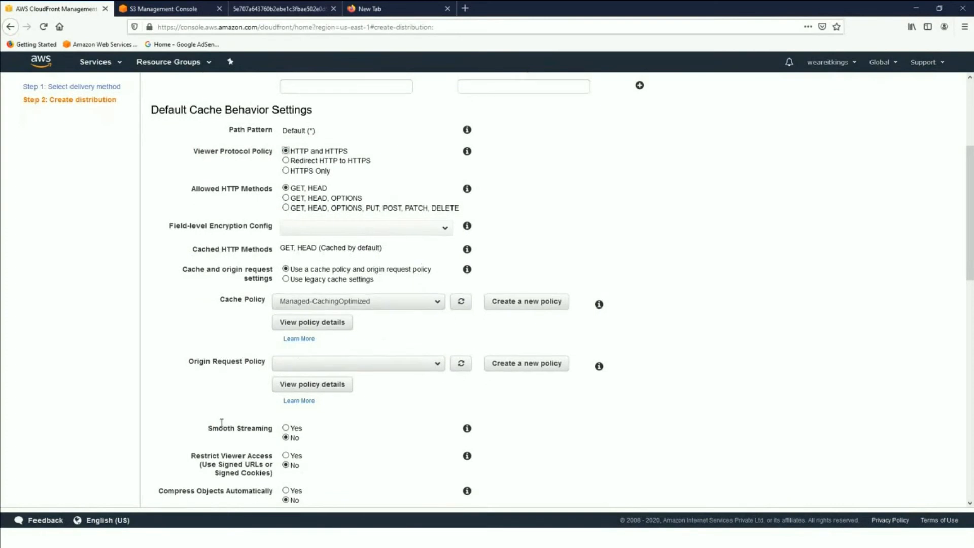
pyautogui.scroll(-8, 222, 423)
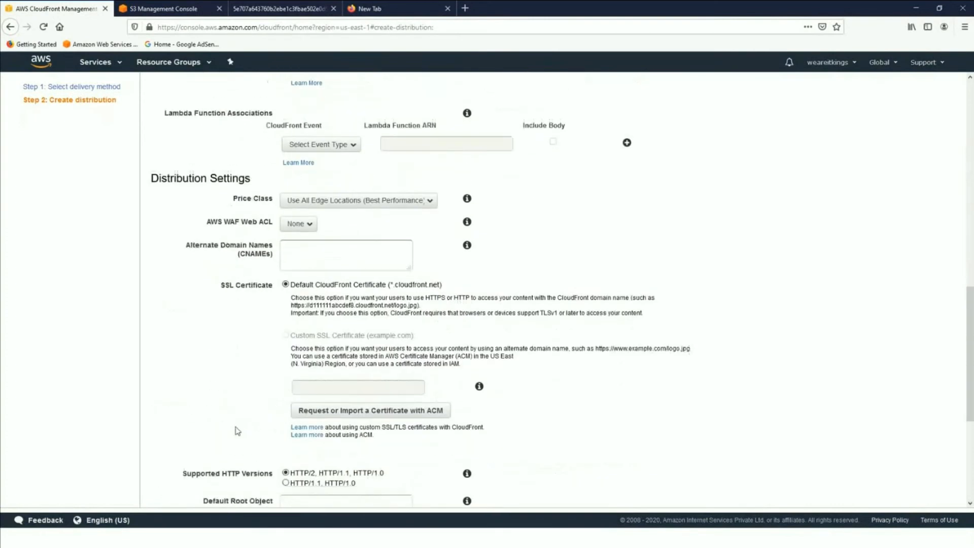
pyautogui.scroll(-4, 237, 431)
pyautogui.scroll(-1, 238, 431)
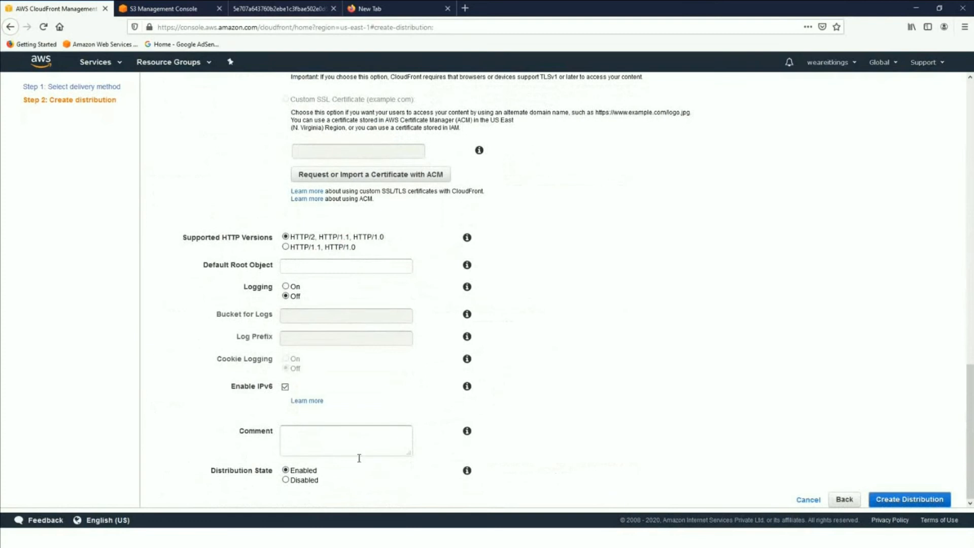
pyautogui.click(896, 502)
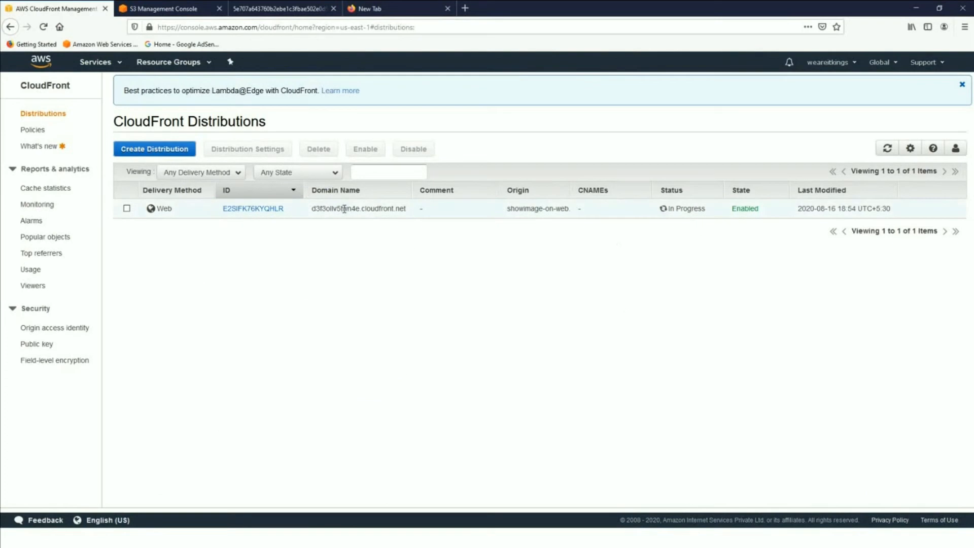
# - Copy the new distribution's domain name and try to load it in the spare browser tab
pyautogui.click(325, 209)
pyautogui.moveTo(314, 209); pyautogui.dragTo(405, 209)
pyautogui.rightClick(404, 210)
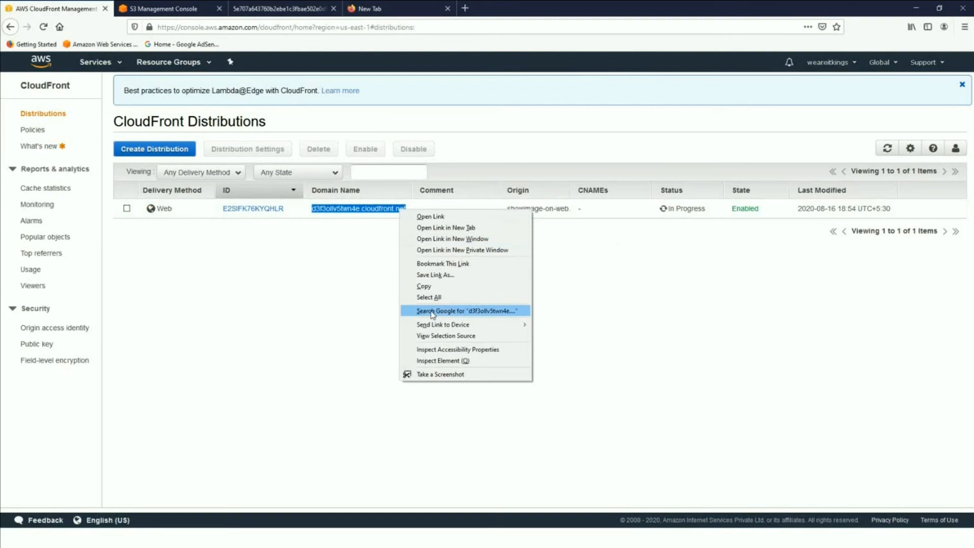
pyautogui.click(424, 288)
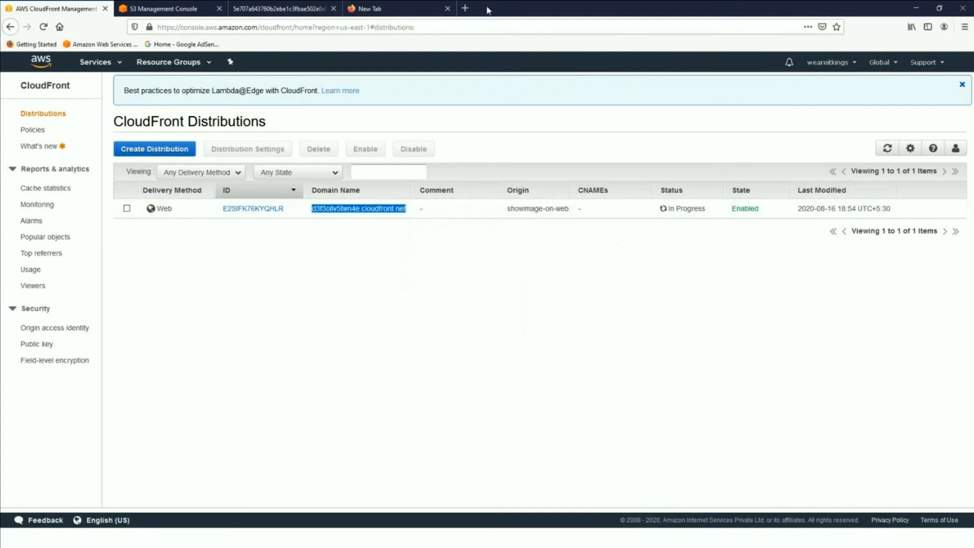
pyautogui.click(415, 14)
pyautogui.write('https')
pyautogui.hotkey('ctrl', 'a')
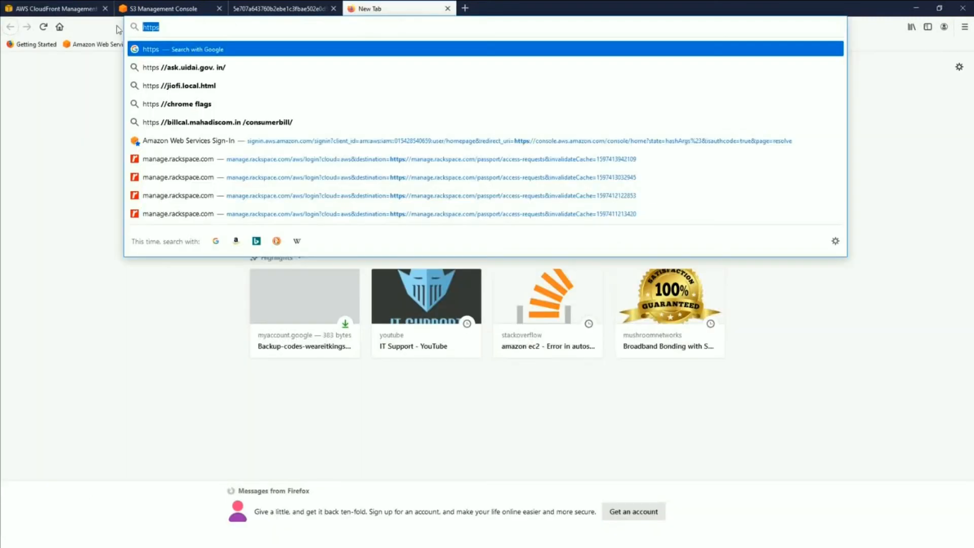
pyautogui.hotkey('ctrl', 'v')
pyautogui.press('Return')
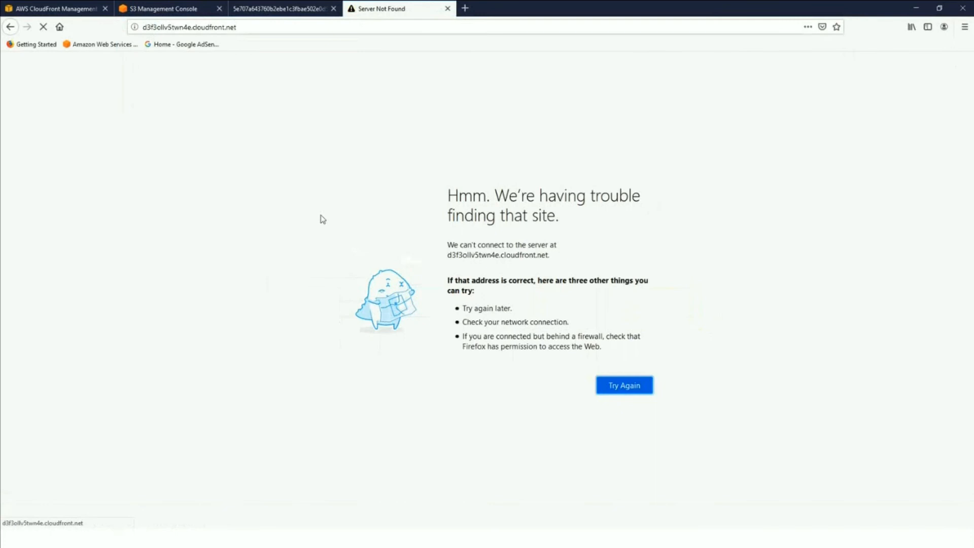
# - Compare the image's S3 address with the CloudFront address and check the distribution's deployment status in the refreshed distributions list
pyautogui.click(257, 8)
pyautogui.moveTo(203, 29); pyautogui.dragTo(283, 27)
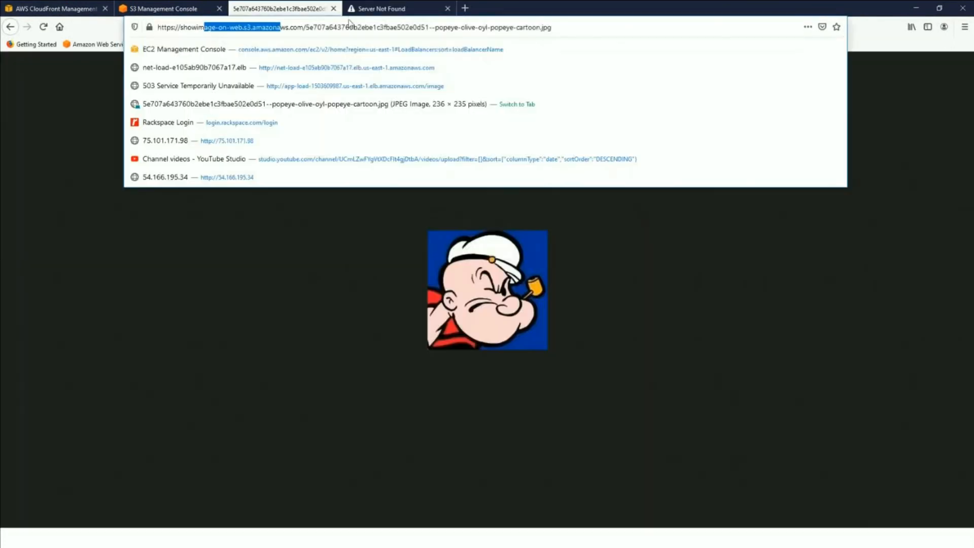
pyautogui.click(354, 11)
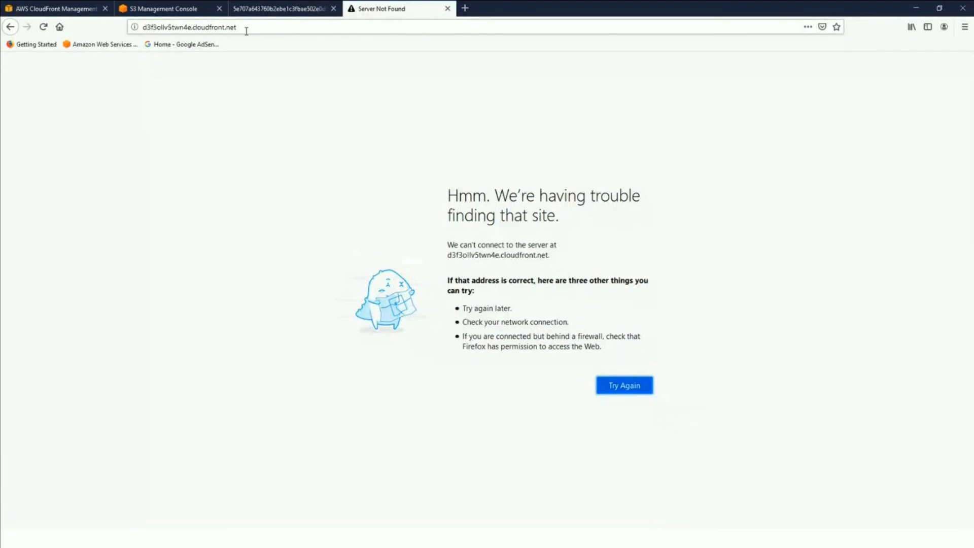
pyautogui.moveTo(245, 28); pyautogui.dragTo(192, 28)
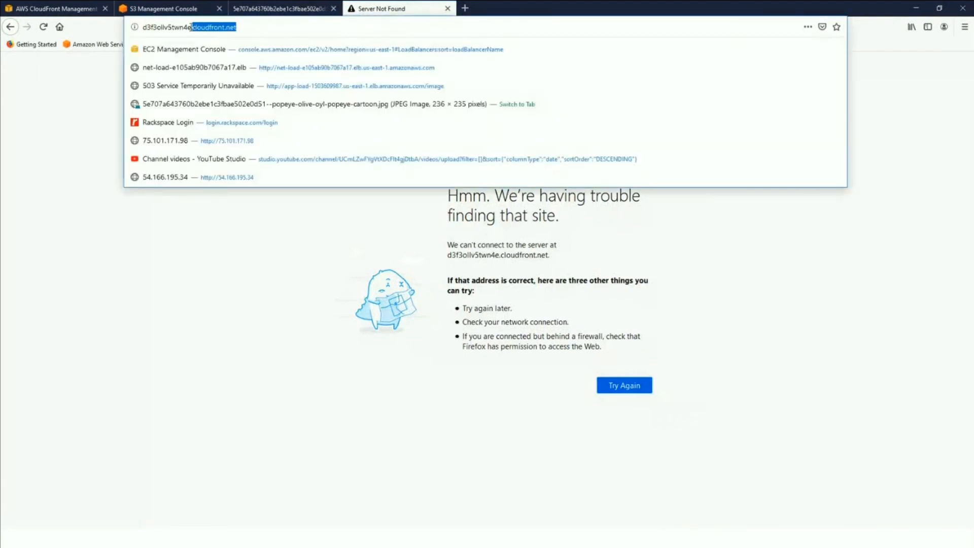
pyautogui.click(56, 9)
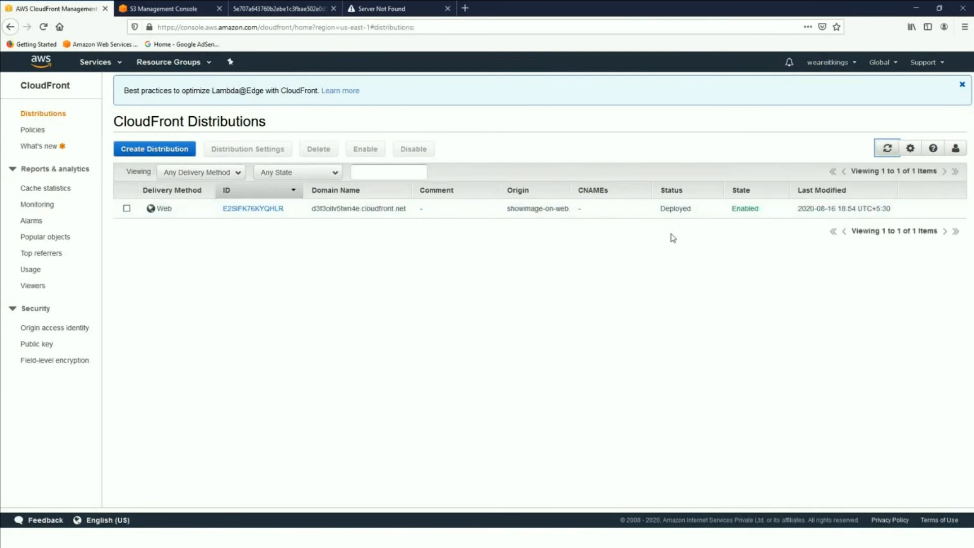
pyautogui.click(385, 9)
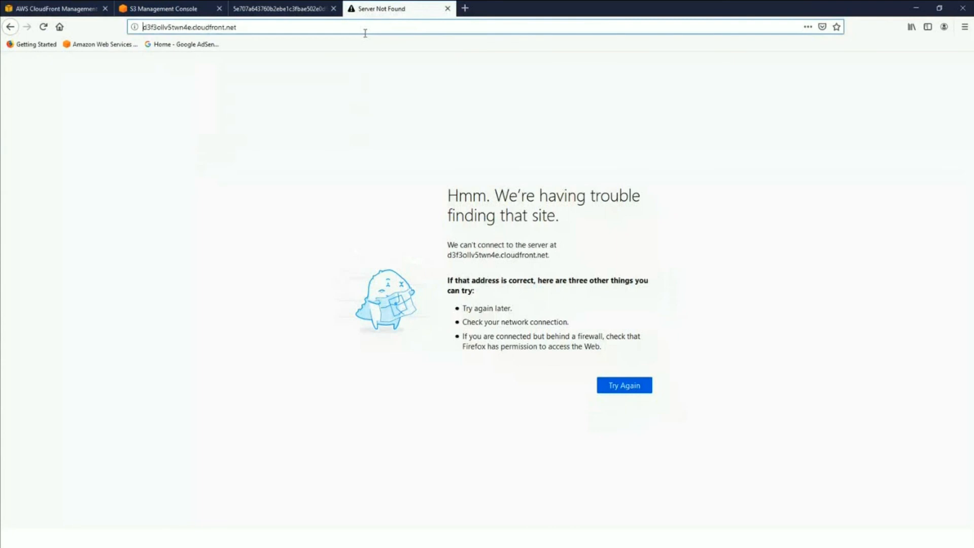
# - Reload the CloudFront address and make the Popeye cartoon image object in the showimage-on-web S3 bucket public
pyautogui.click(43, 27)
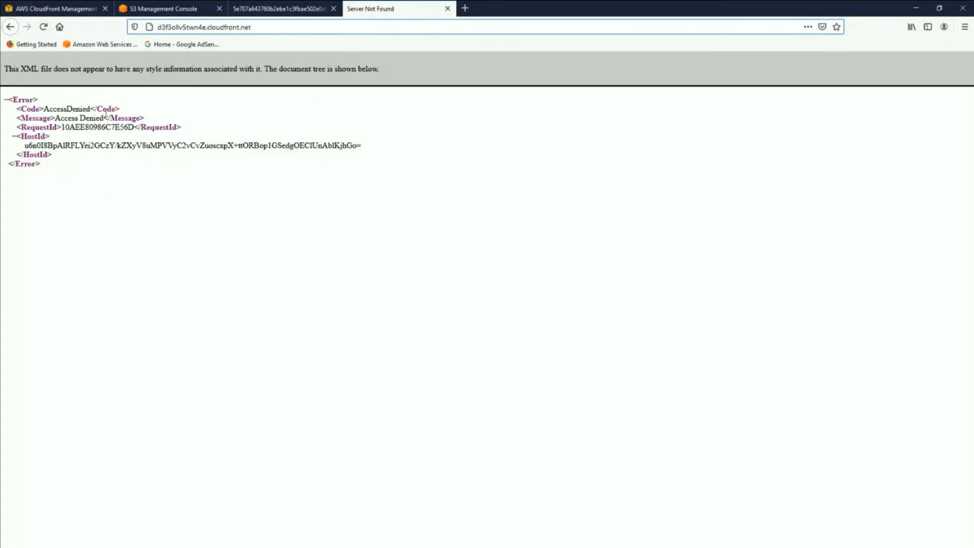
pyautogui.click(43, 27)
pyautogui.click(276, 8)
pyautogui.click(160, 7)
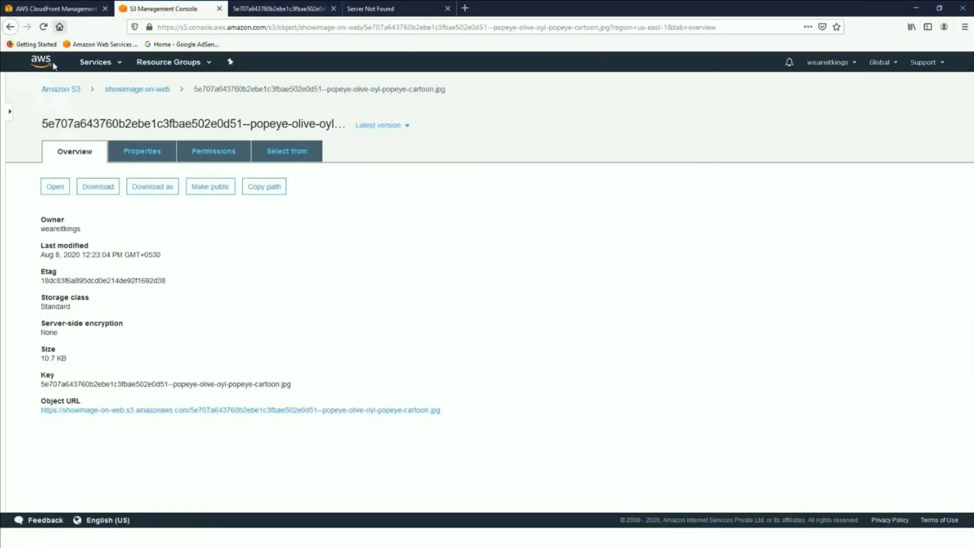
pyautogui.click(218, 189)
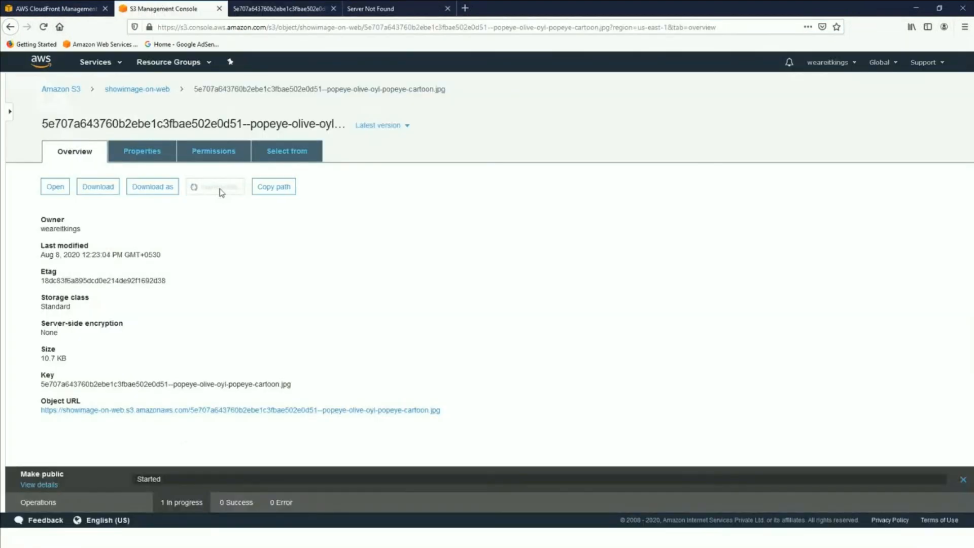
# - Reload the image from its S3 object URL and retry the CloudFront domain name for comparison
pyautogui.click(279, 9)
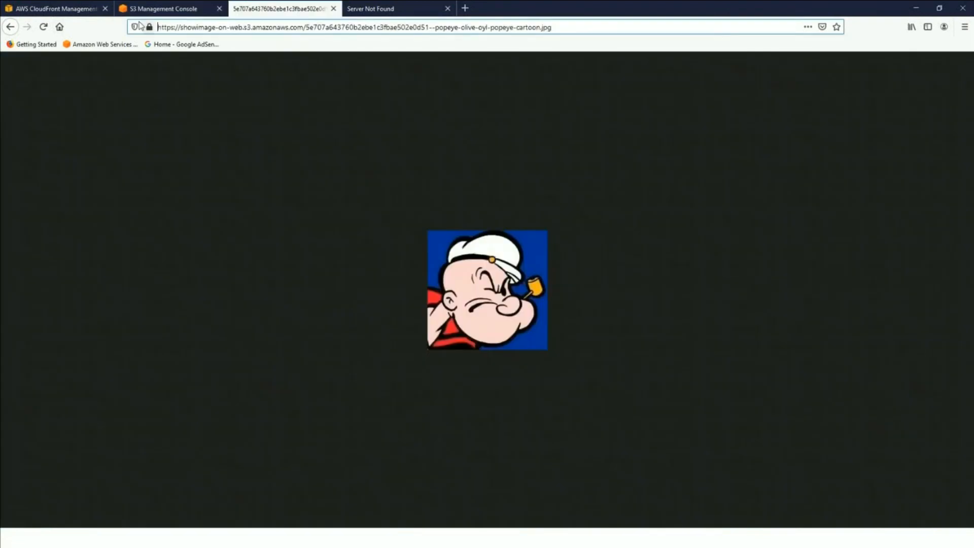
pyautogui.click(43, 27)
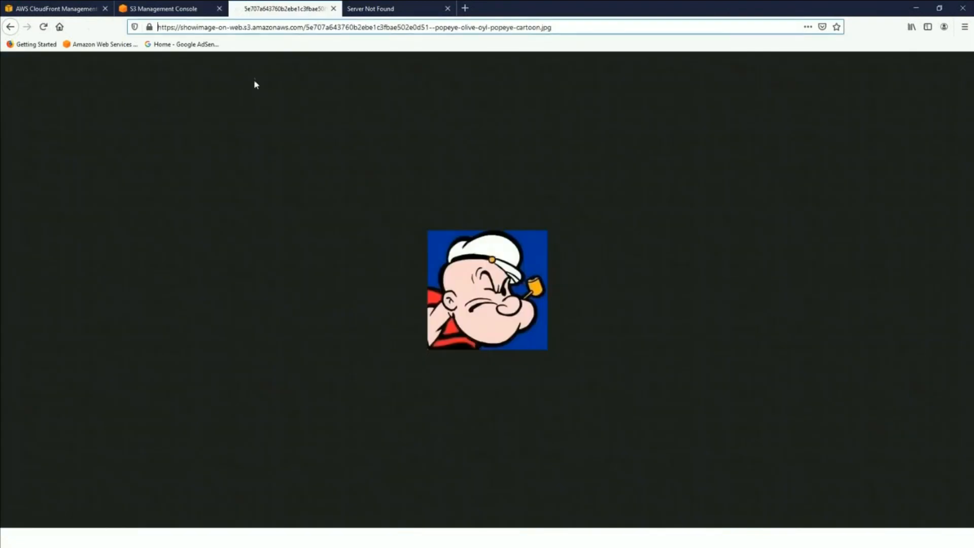
pyautogui.click(386, 10)
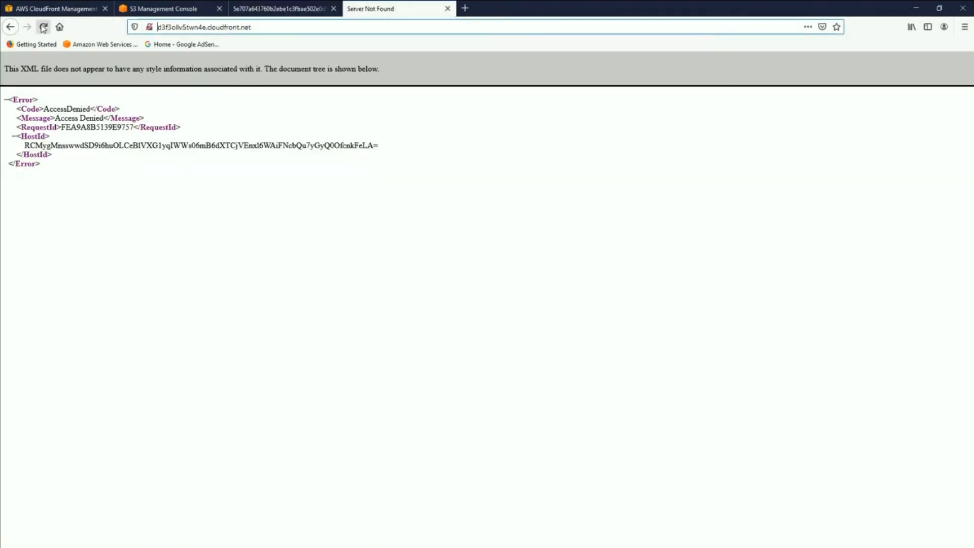
pyautogui.click(43, 27)
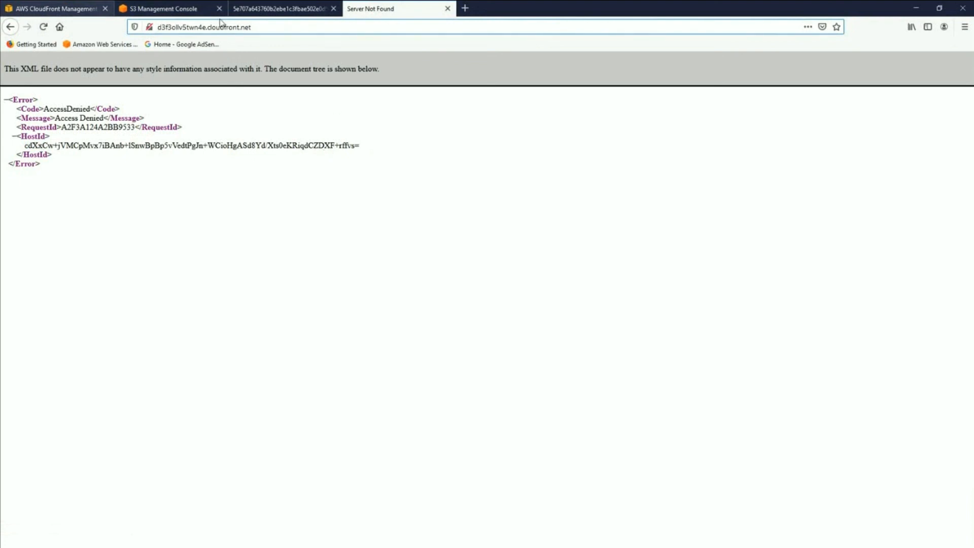
# - Check the distribution's status and state in the CloudFront list, and reload its domain name once more
pyautogui.click(70, 10)
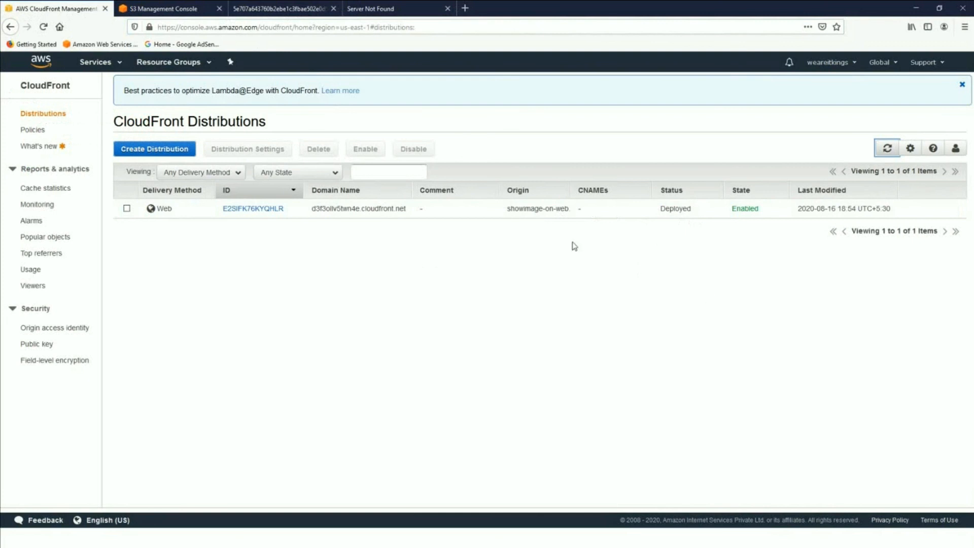
pyautogui.click(355, 9)
pyautogui.click(43, 27)
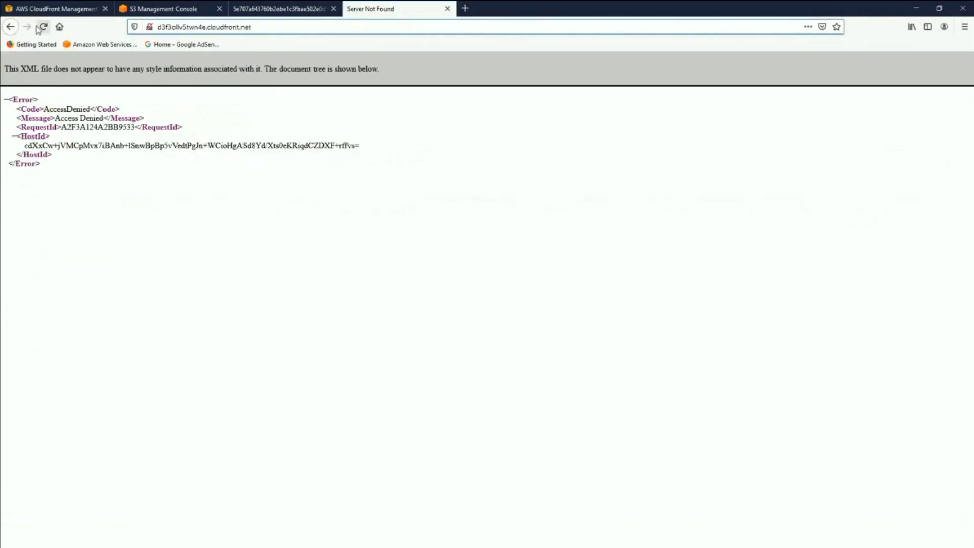
pyautogui.click(208, 27)
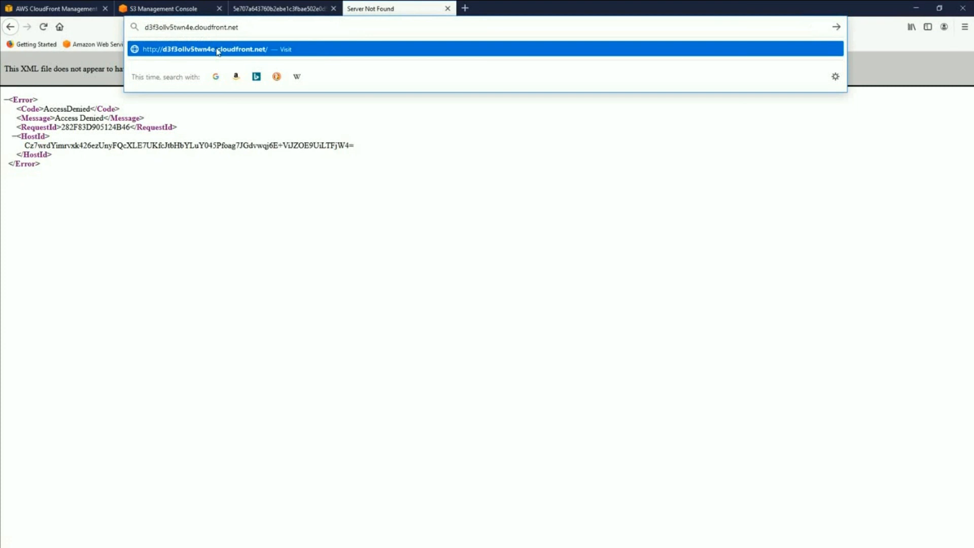
pyautogui.click(427, 190)
# - Return to the CloudFront distributions list and switch to the lesson slide presentation
pyautogui.click(56, 9)
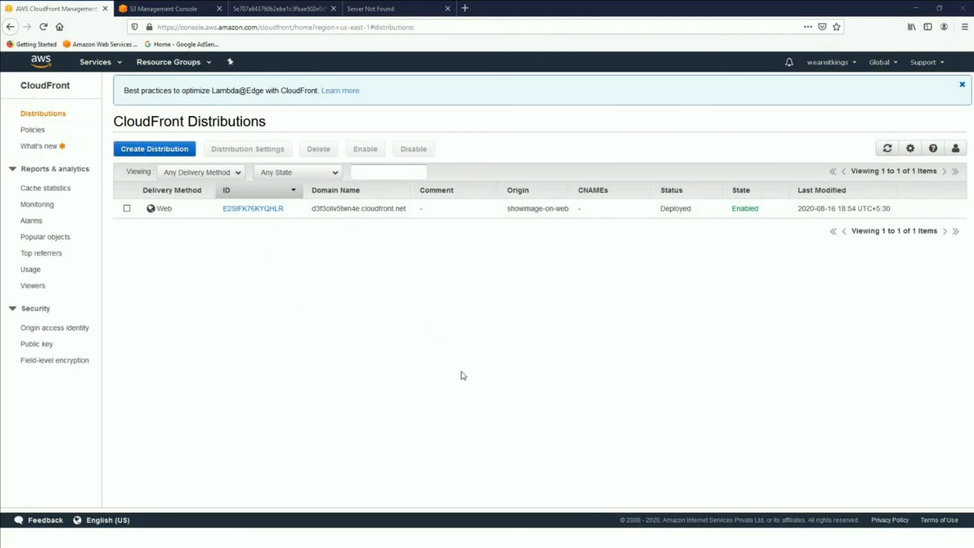
pyautogui.hotkey('alt', 'Tab')
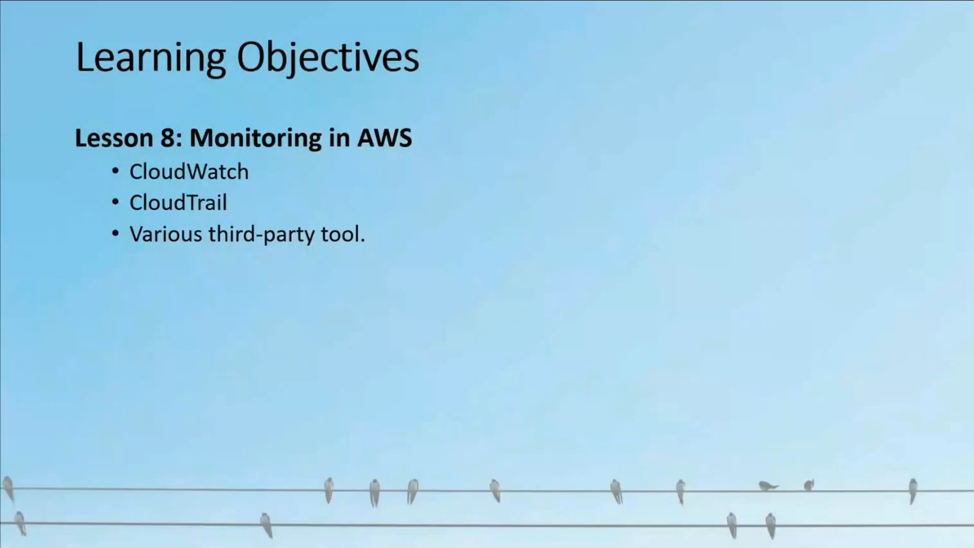